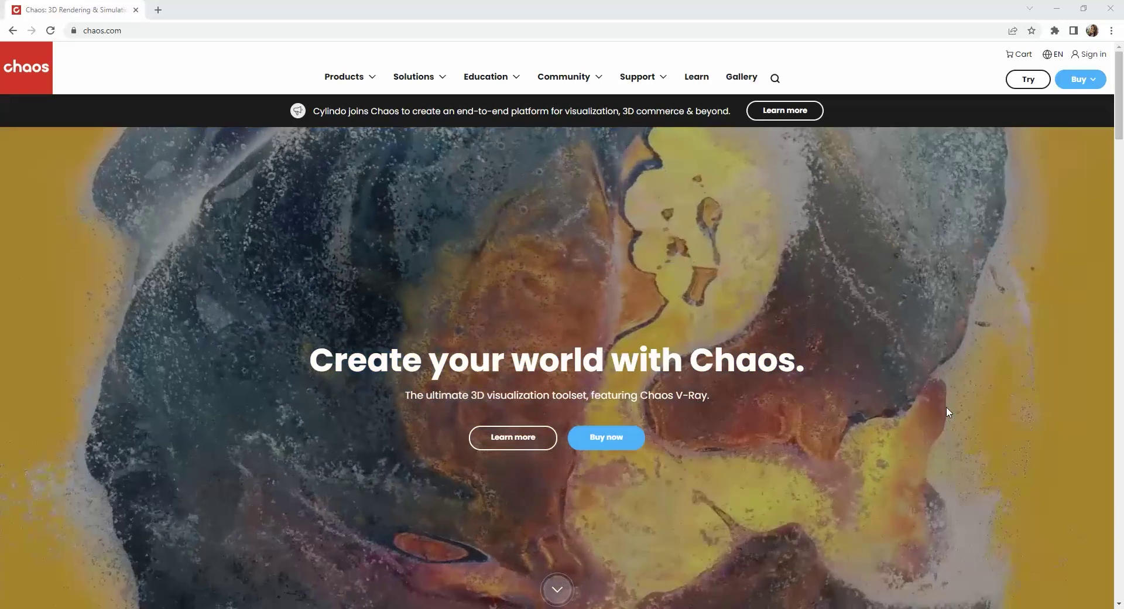
Step: Open the Chaos Vantage product page on chaos.com and jump to its free one-year license pricing
click(353, 90)
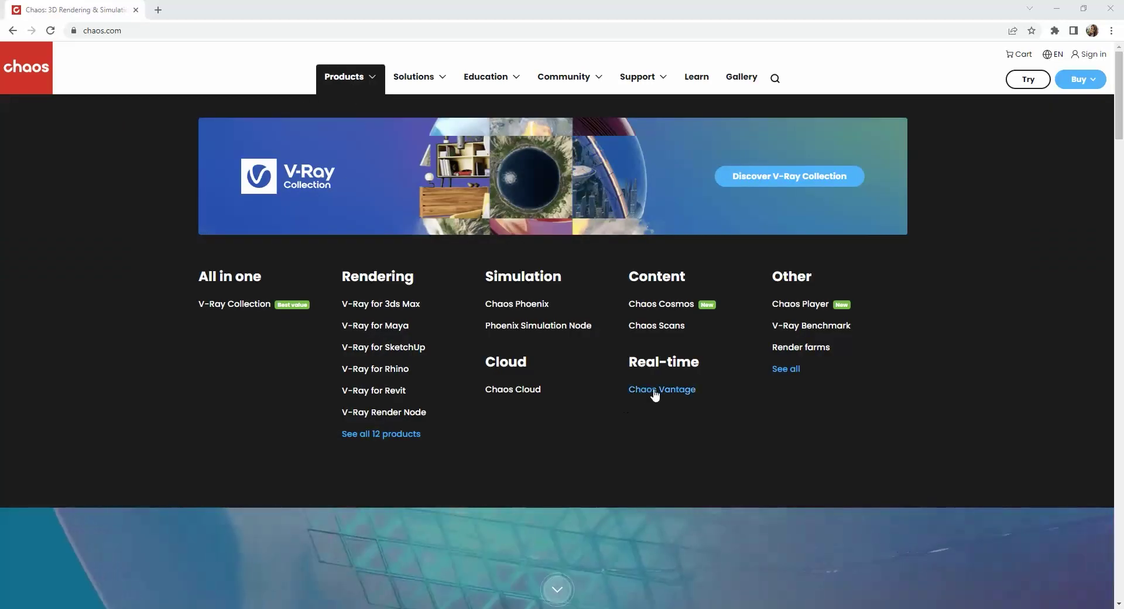
click(655, 392)
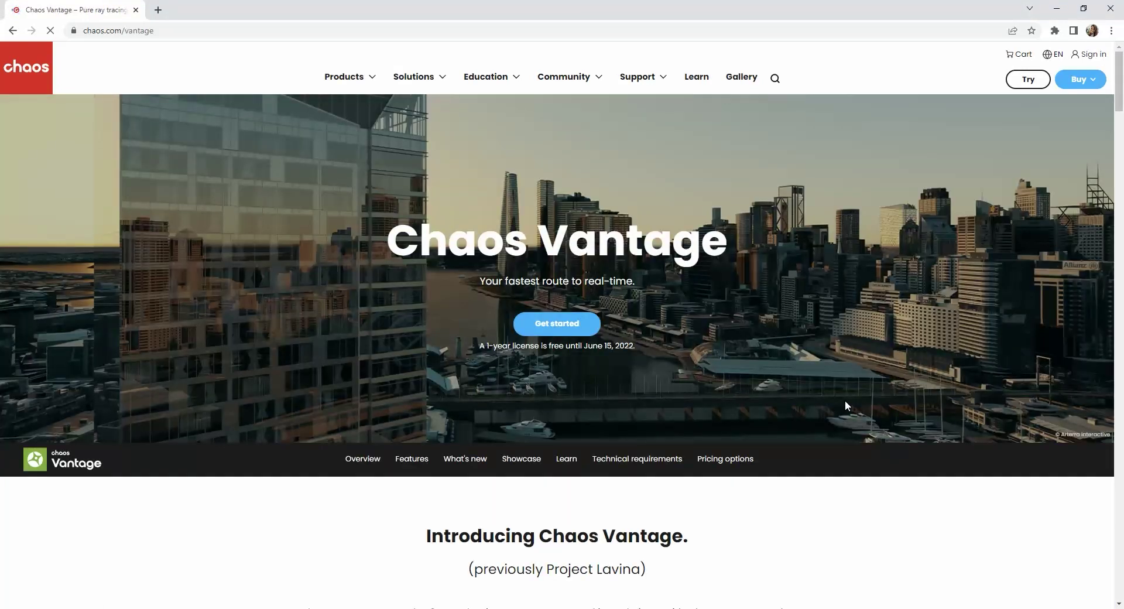
scroll(845, 403, down, 5)
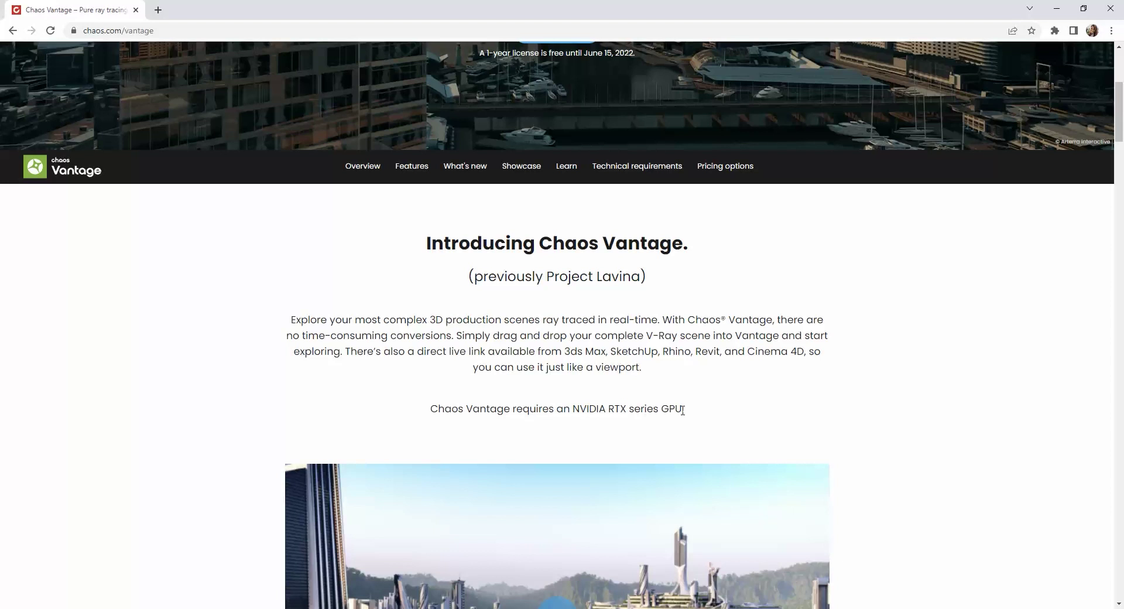
scroll(720, 418, up, 5)
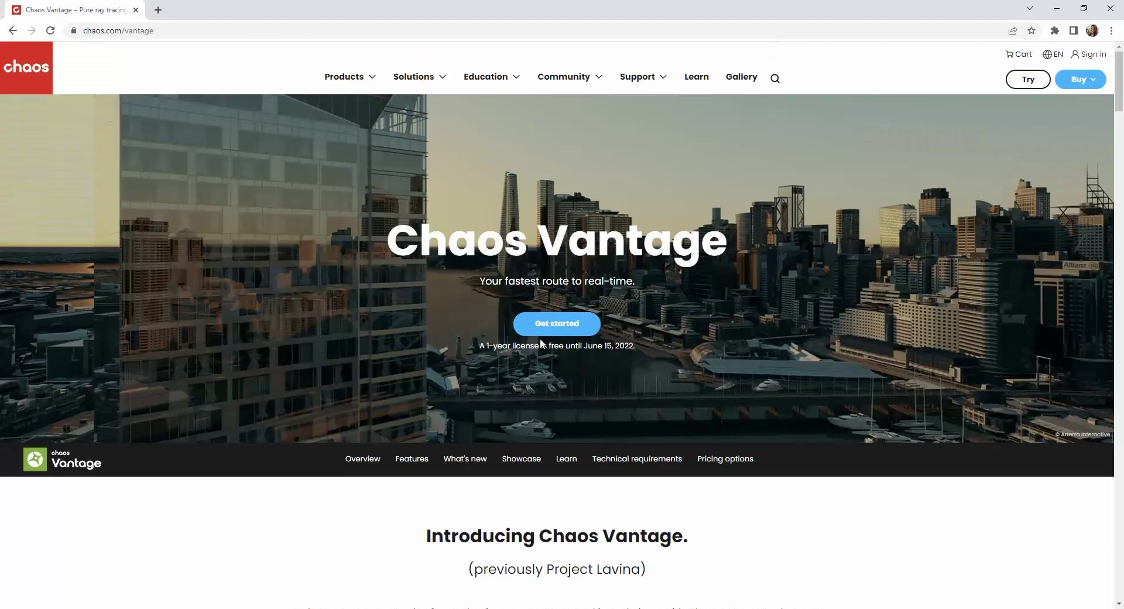
click(554, 328)
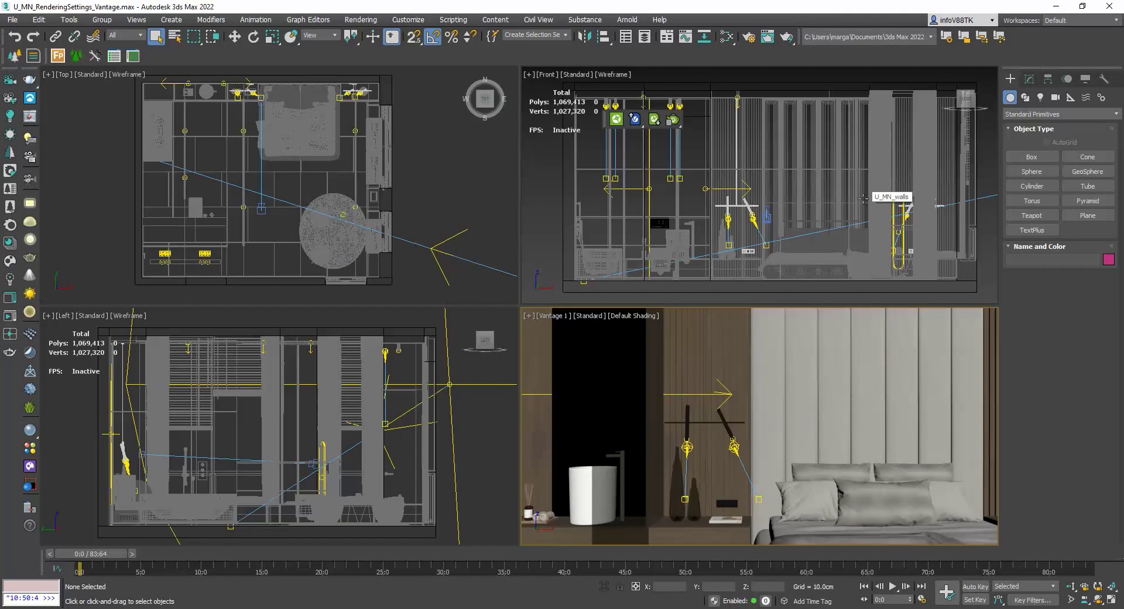
Step: Dock the Vantage toolbar over the Top viewport and live-link the bedroom scene, accepting V-Ray GPU 5
drag(598, 120, 435, 147)
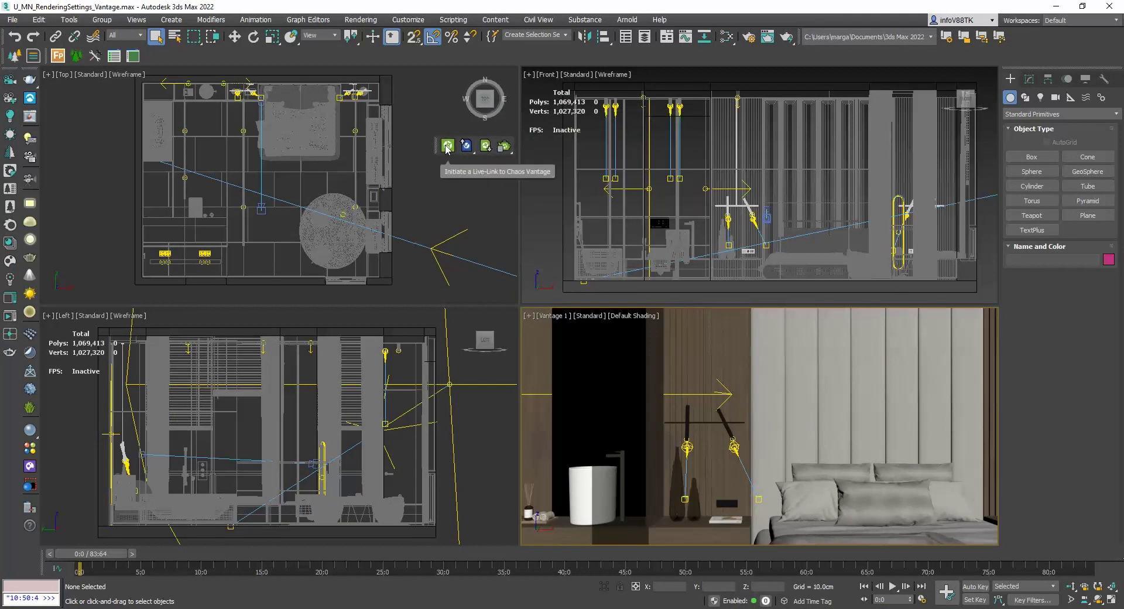
click(447, 147)
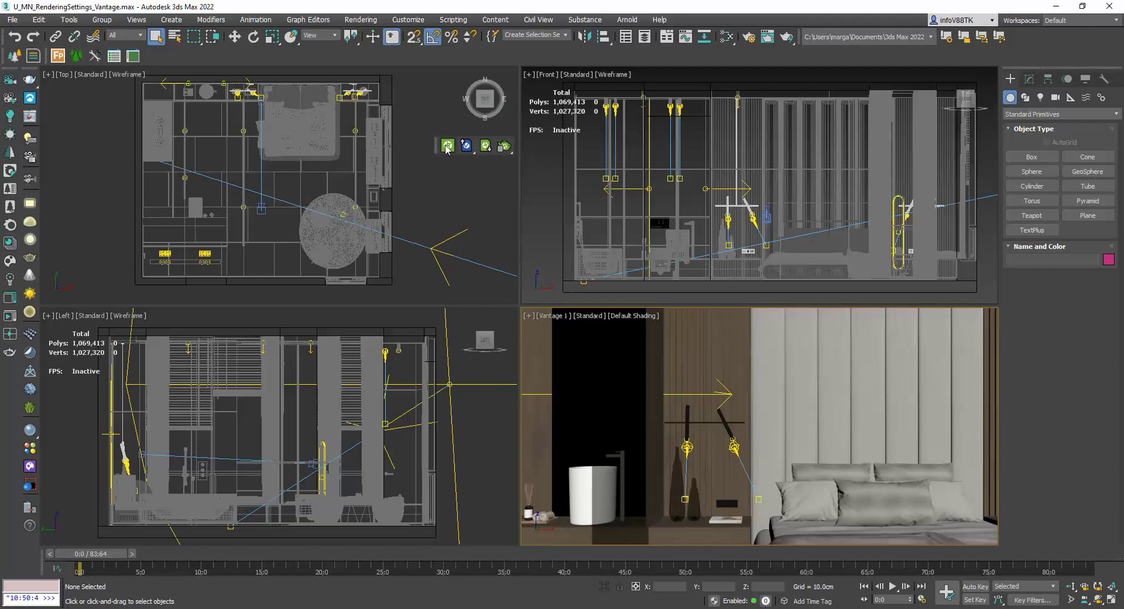
drag(446, 148, 435, 167)
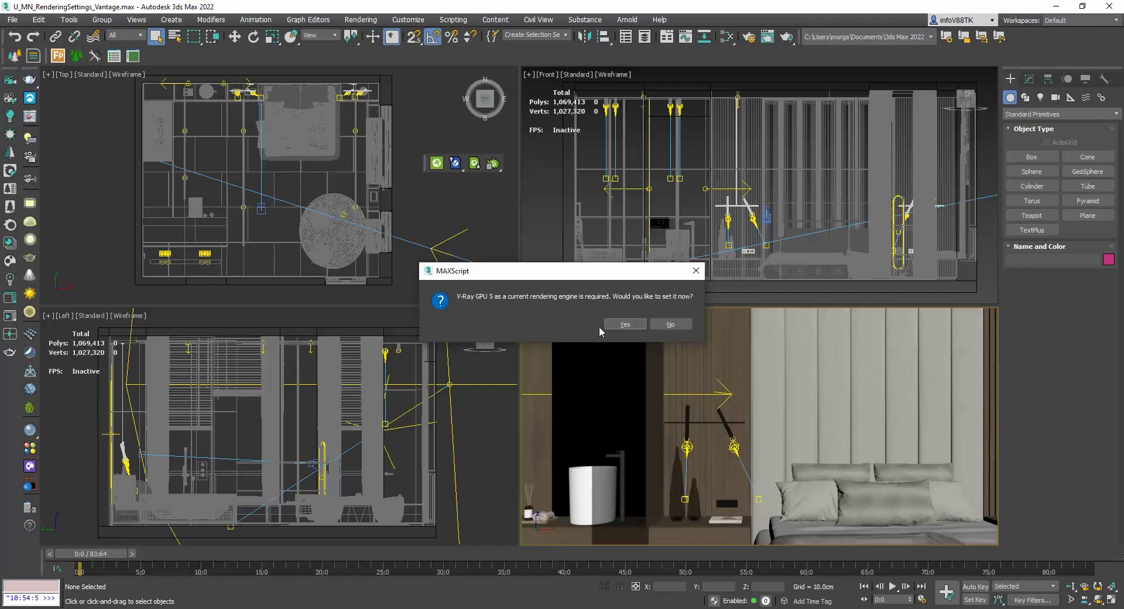
click(637, 328)
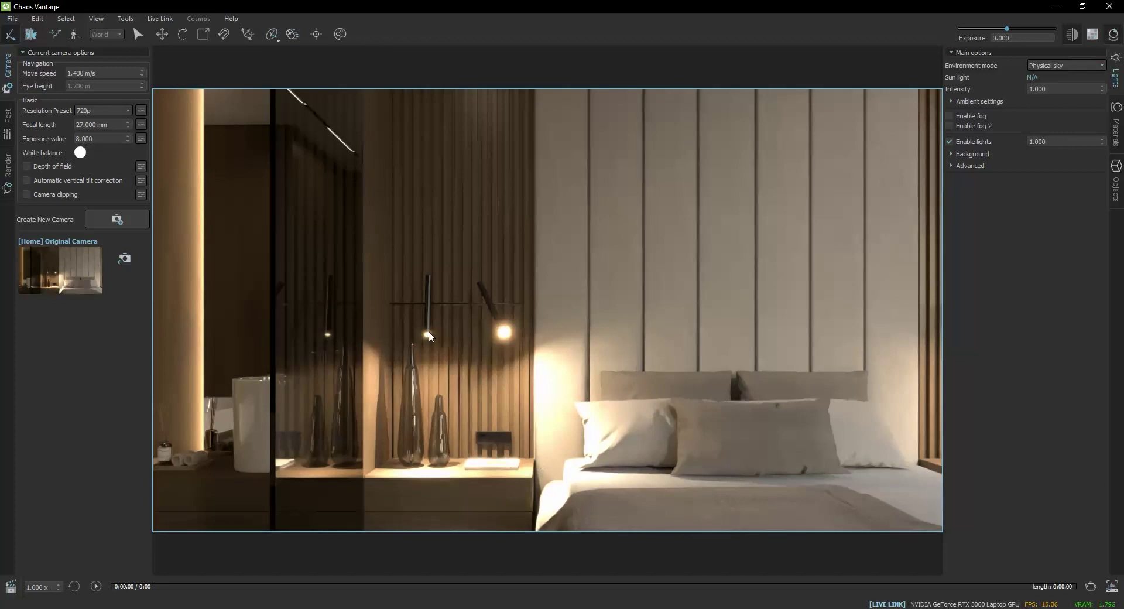
Step: Set highlight burn 0.280, exposure 1.059 and bloom intensity 0.200, then save Camera 1
click(8, 117)
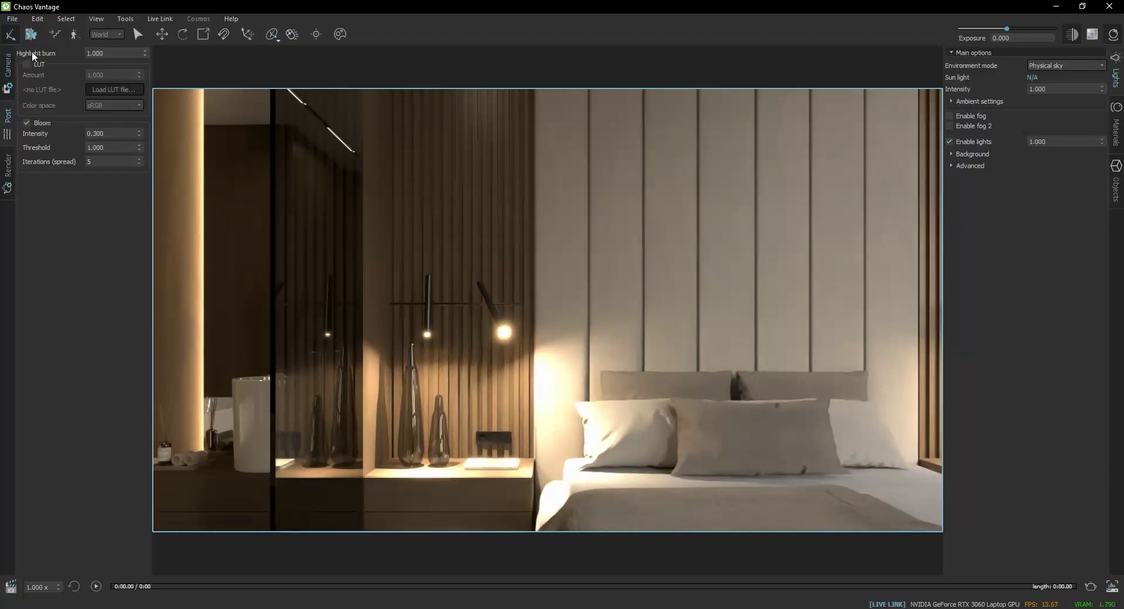
drag(146, 55, 140, 382)
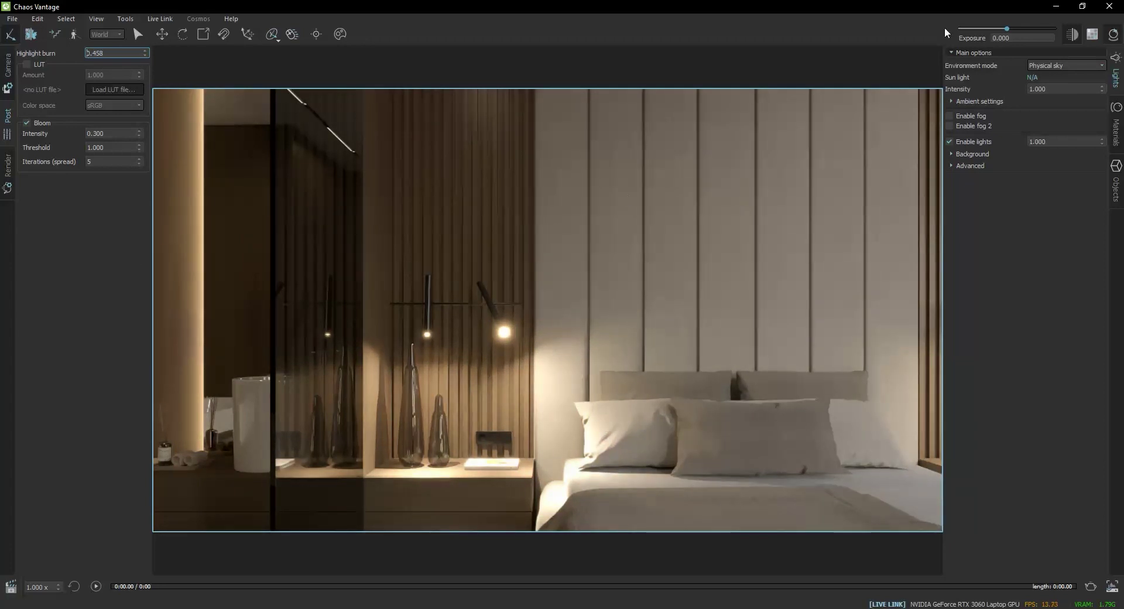
drag(1006, 28, 1016, 29)
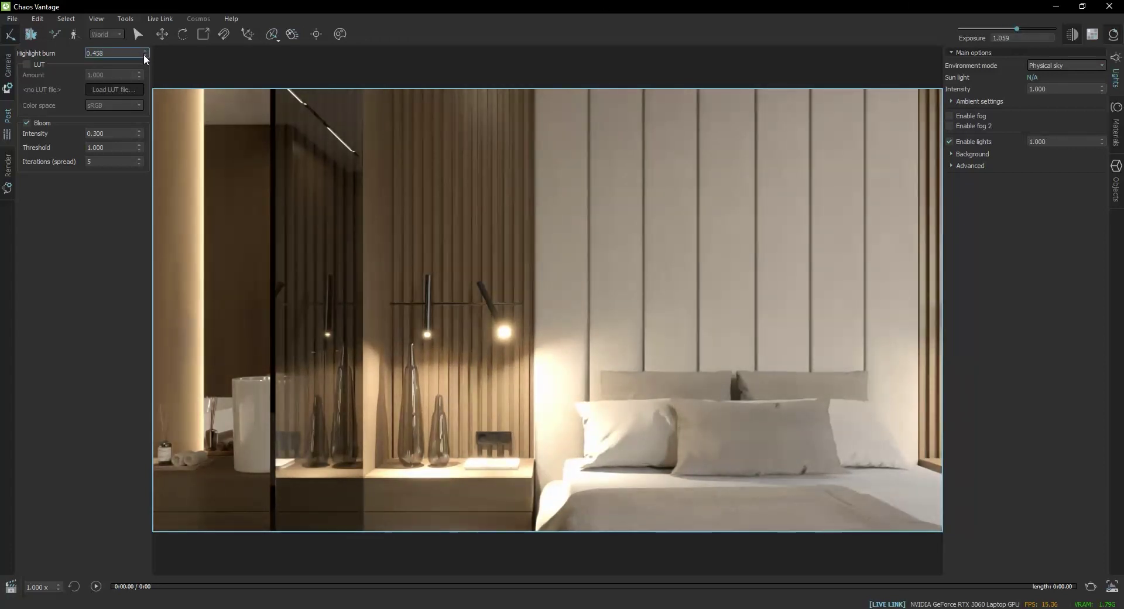
mouse_move(144, 53)
mouse_down()
mouse_move(144, 138)
mouse_move(156, 157)
mouse_up()
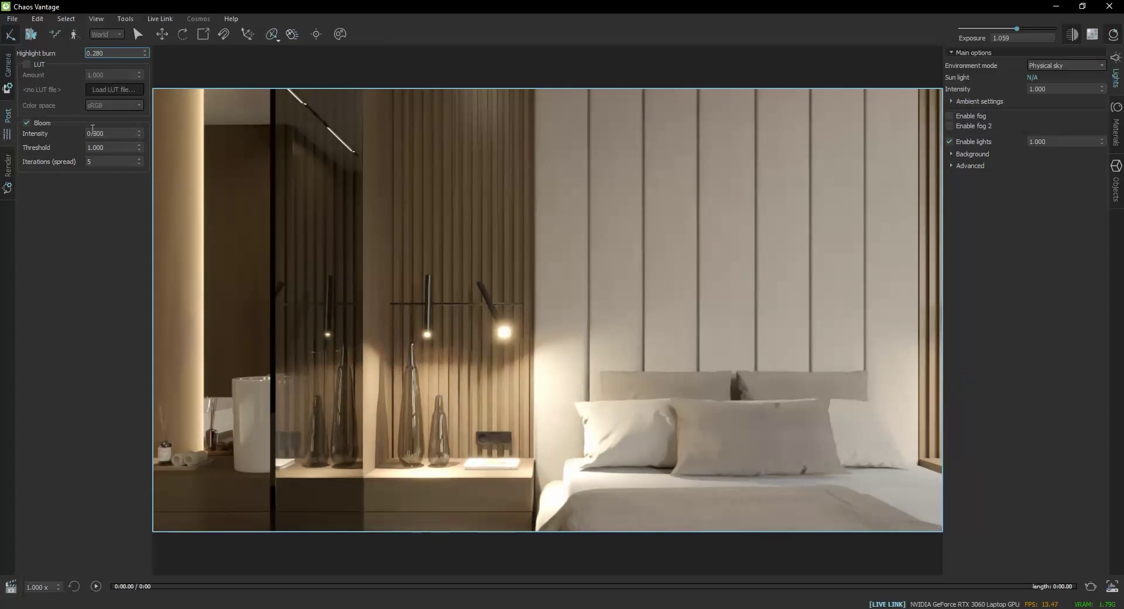
double_click(97, 133)
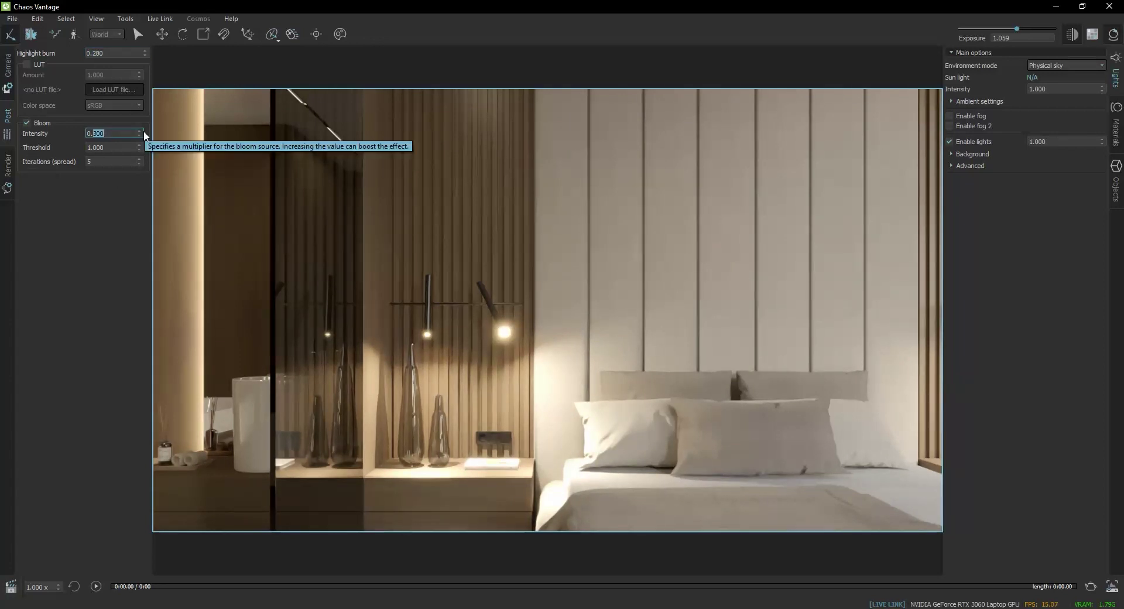
text(2)
key(Return)
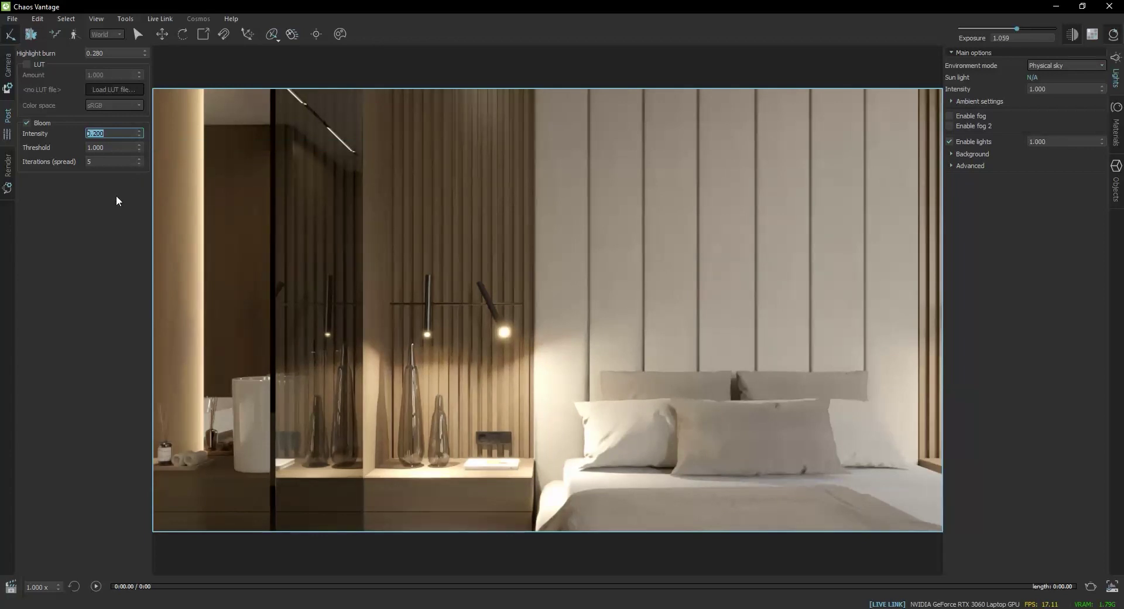
click(9, 66)
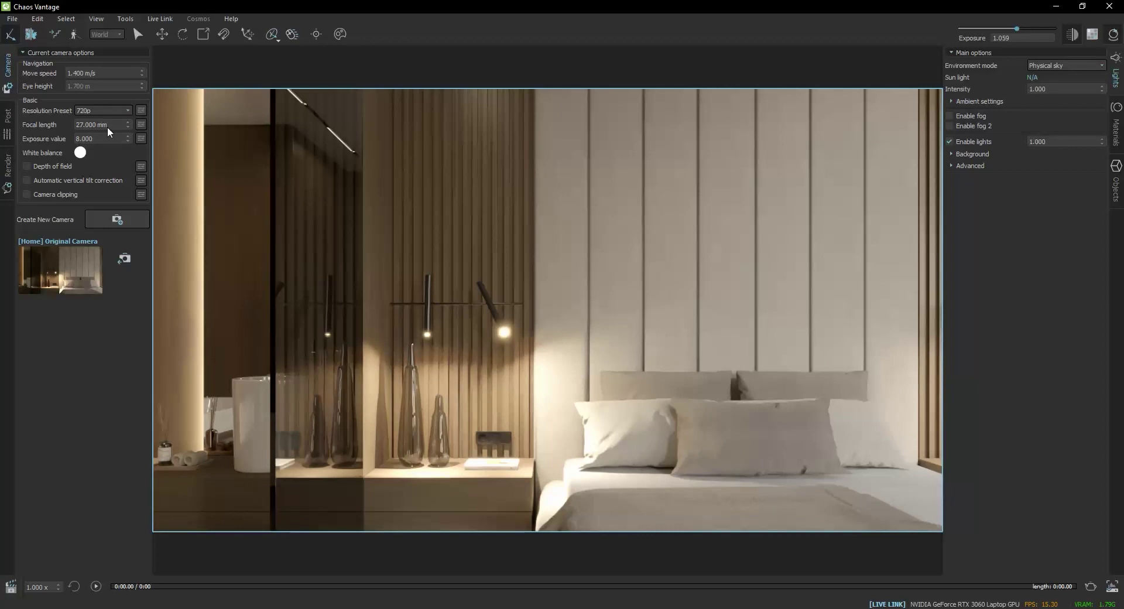
click(116, 220)
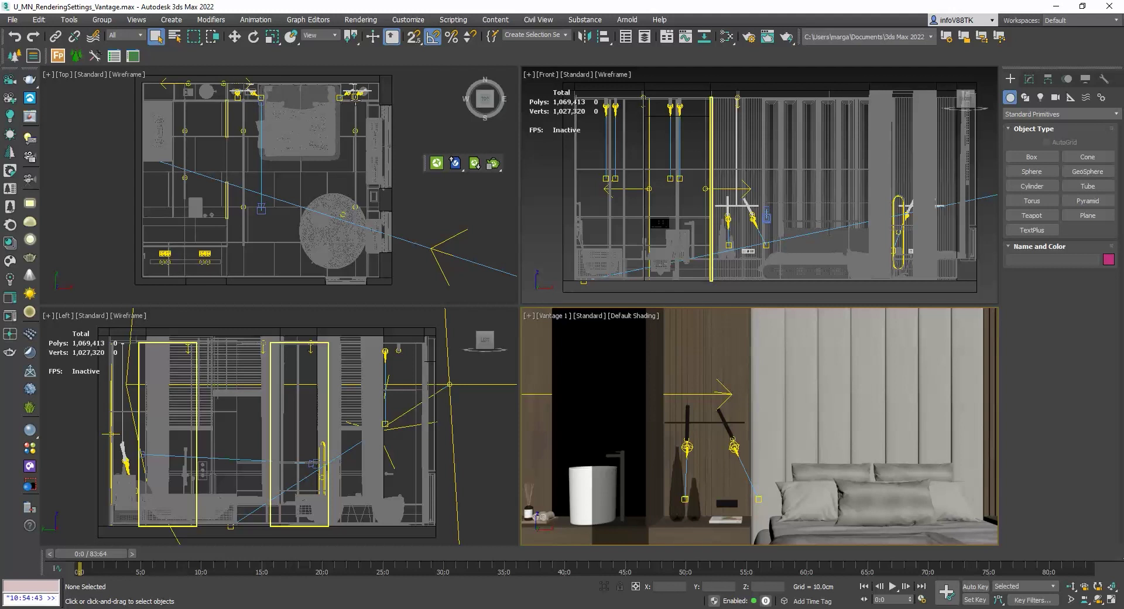
Step: Clone the Vantage camera as Vantage 002 by Shift-moving it in the plan view
click(266, 183)
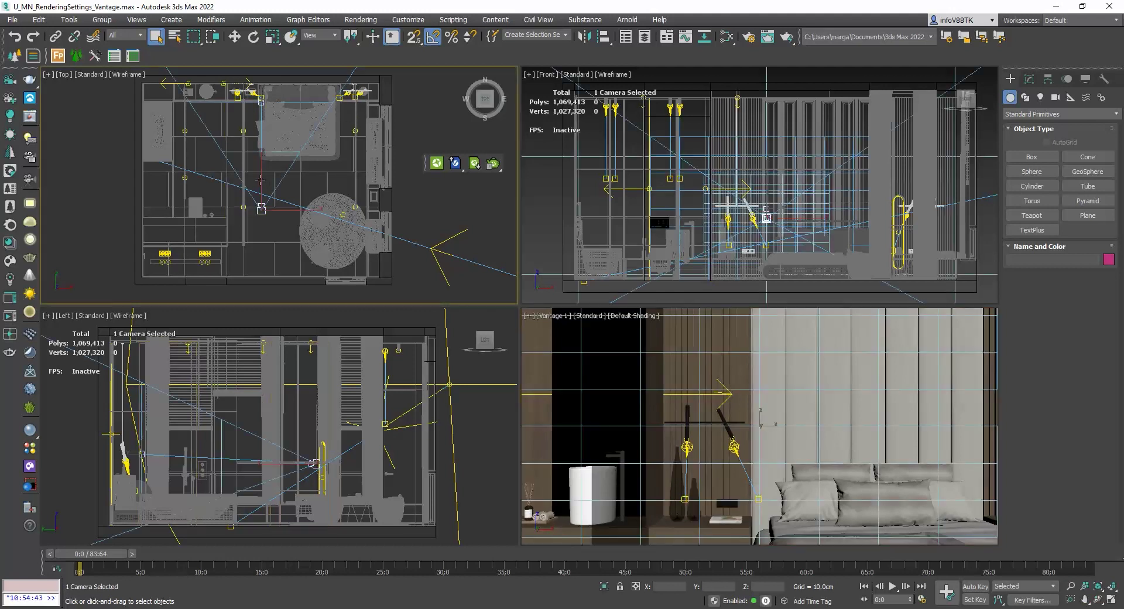
key(w)
scroll(305, 151, down, 8)
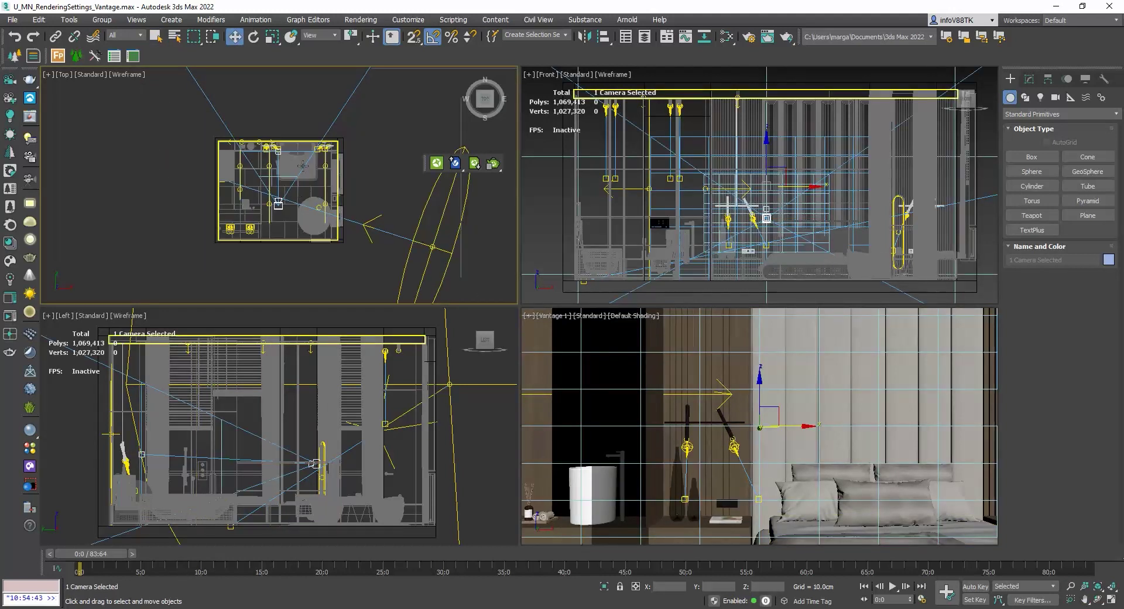
middle_drag(309, 139, 304, 158)
shift+drag(299, 104, 321, 106)
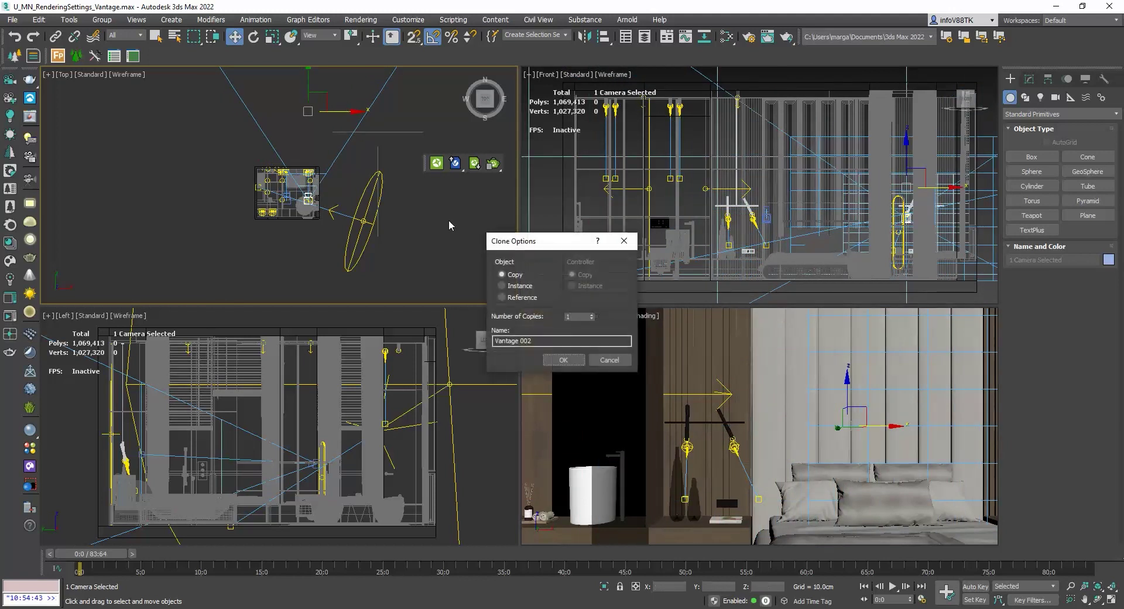
click(563, 359)
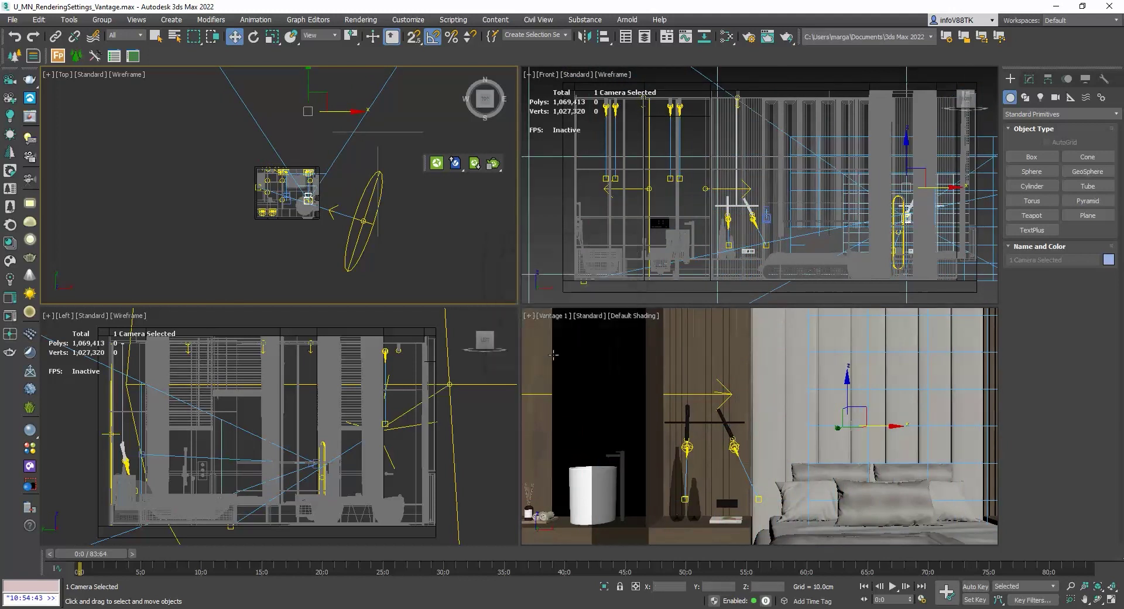
Step: View through Vantage 002, shift it left along X toward the window, and check it in Vantage
click(548, 316)
mouse_move(565, 328)
click(721, 331)
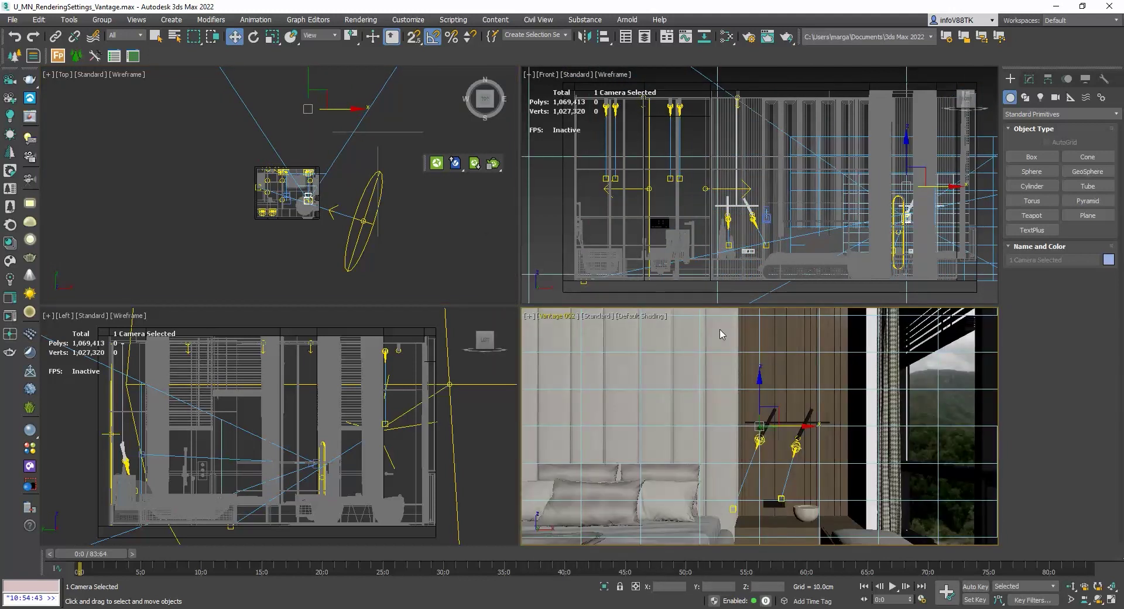
scroll(300, 189, up, 3)
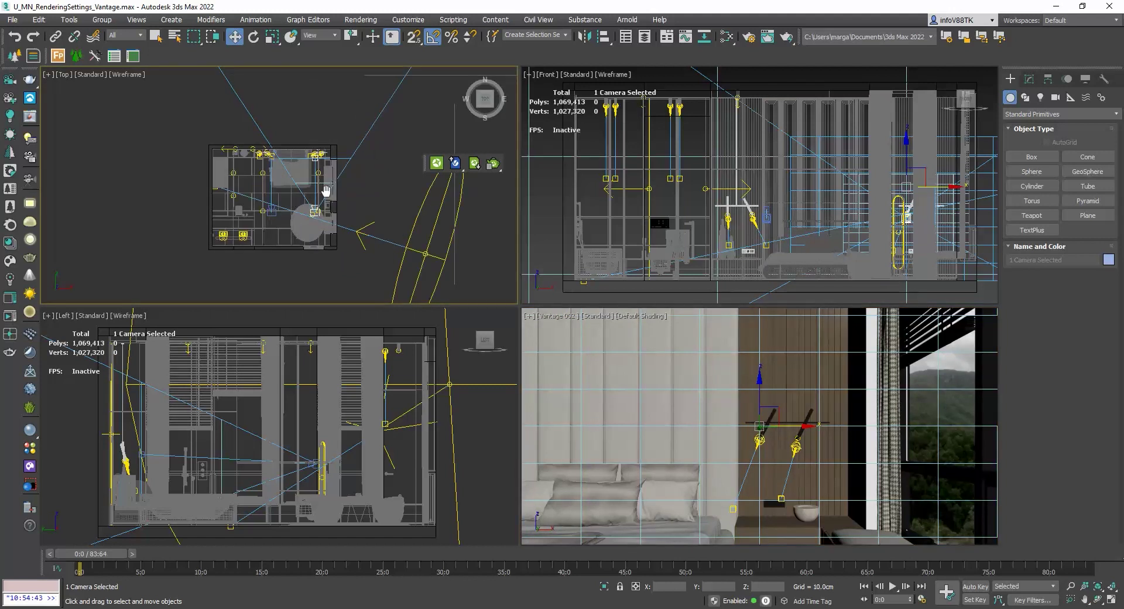
middle_drag(325, 190, 317, 251)
drag(348, 97, 346, 97)
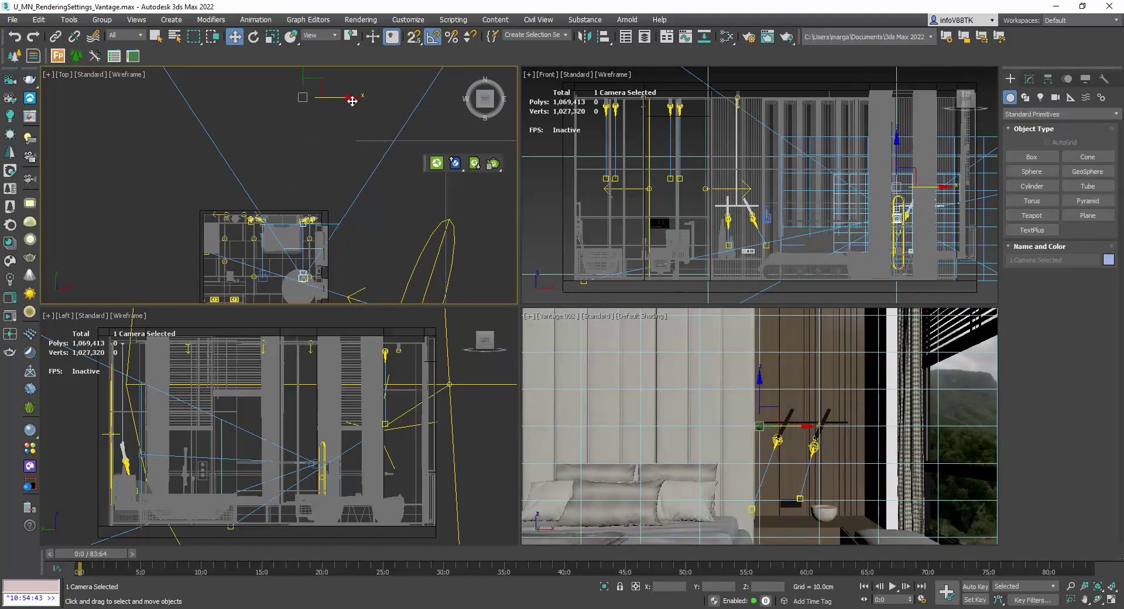
middle_click(662, 374)
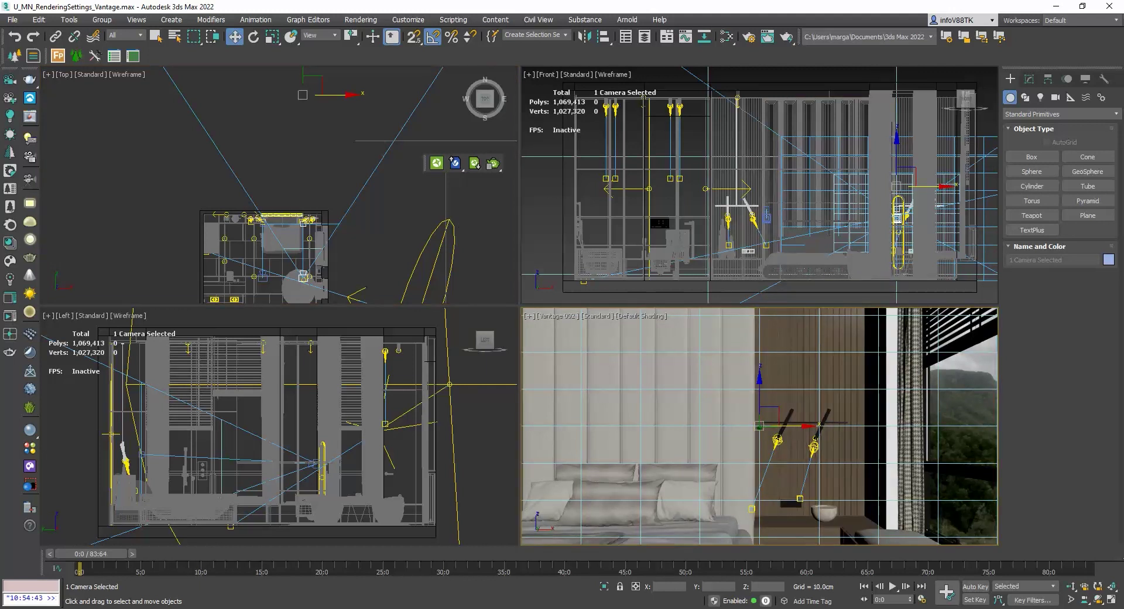
key(alt+Tab)
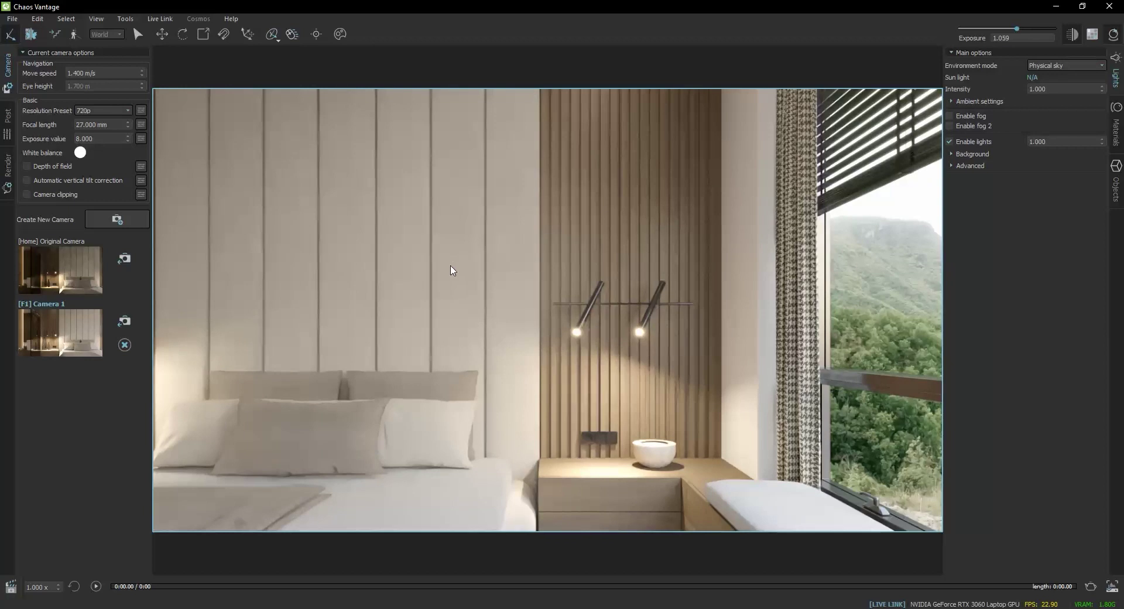
Step: Save the view as Camera 2 and place Camera 1 and Camera 2 on the Cameras Animation track
click(110, 220)
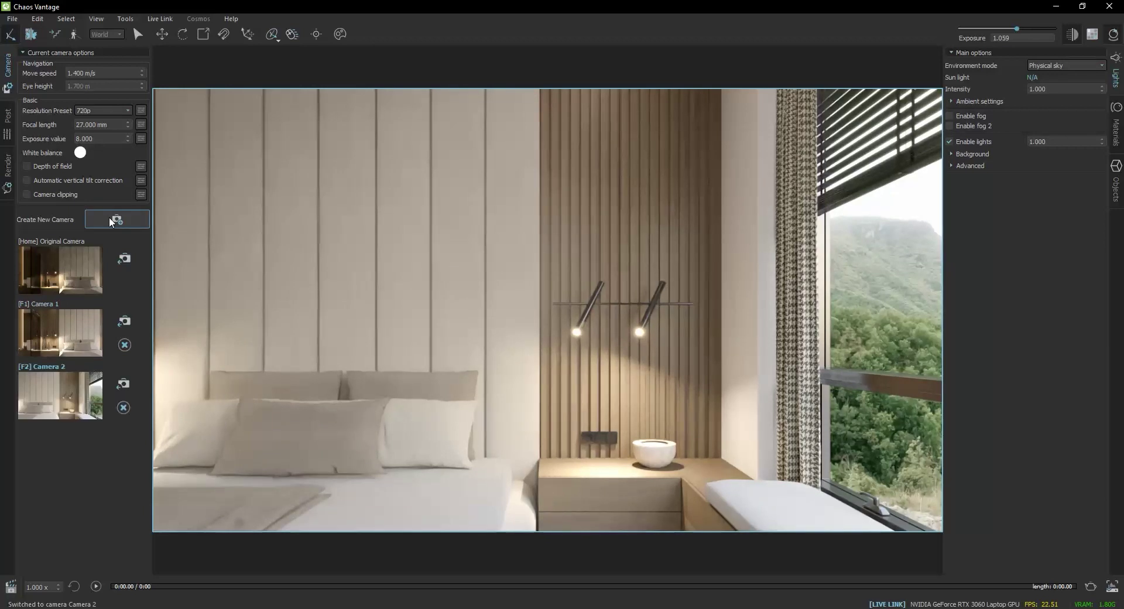
click(11, 586)
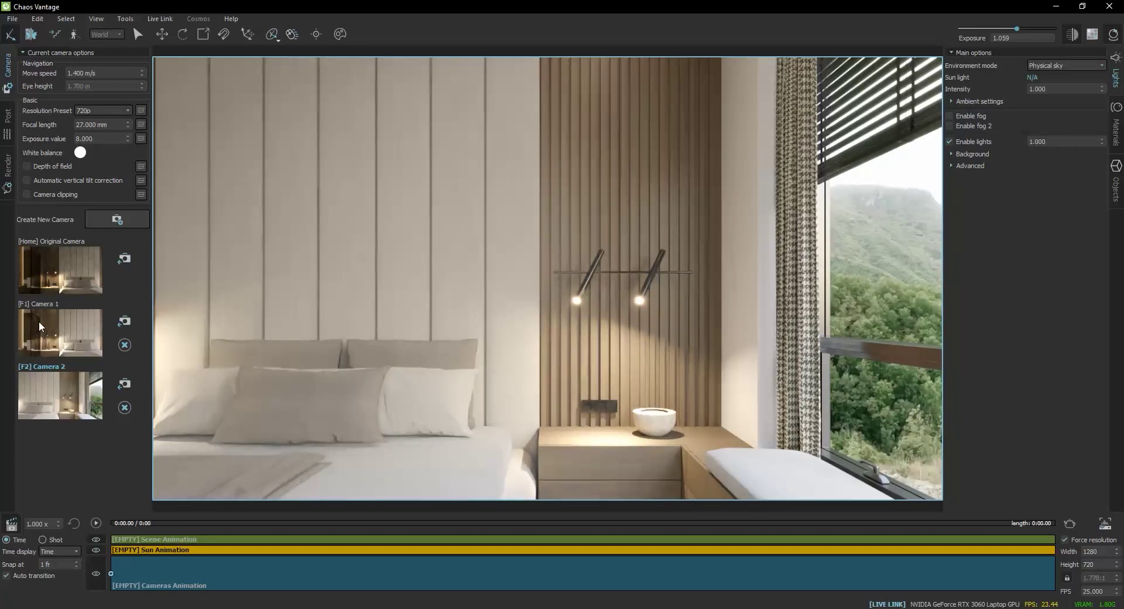
drag(52, 331, 115, 579)
drag(41, 386, 193, 581)
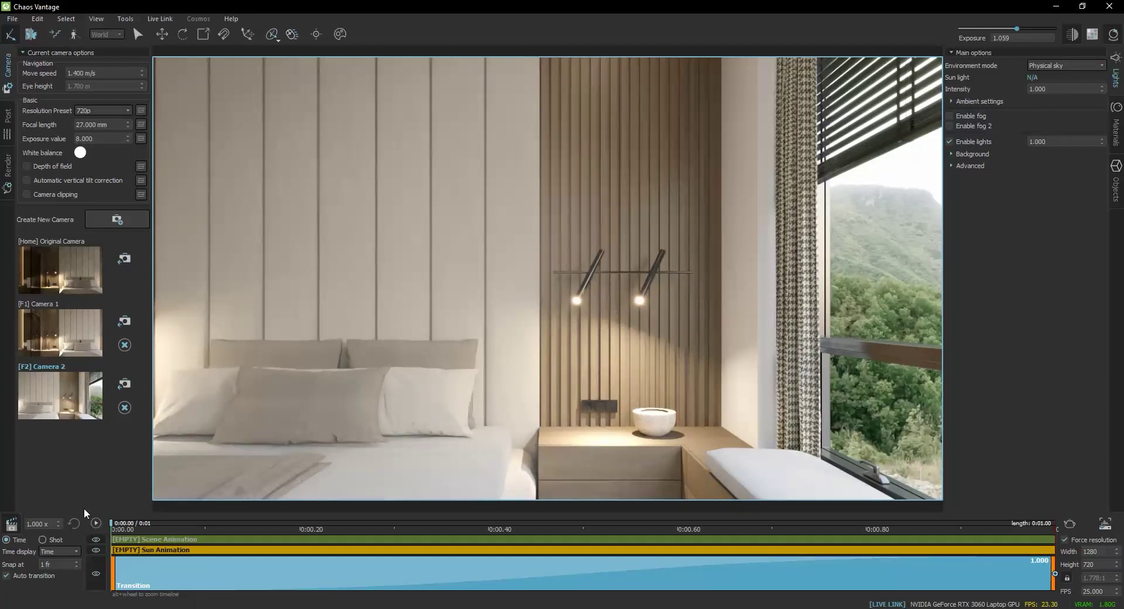
Step: Set the Camera 1 to Camera 2 transition duration to 5 seconds and preview the animation
click(96, 523)
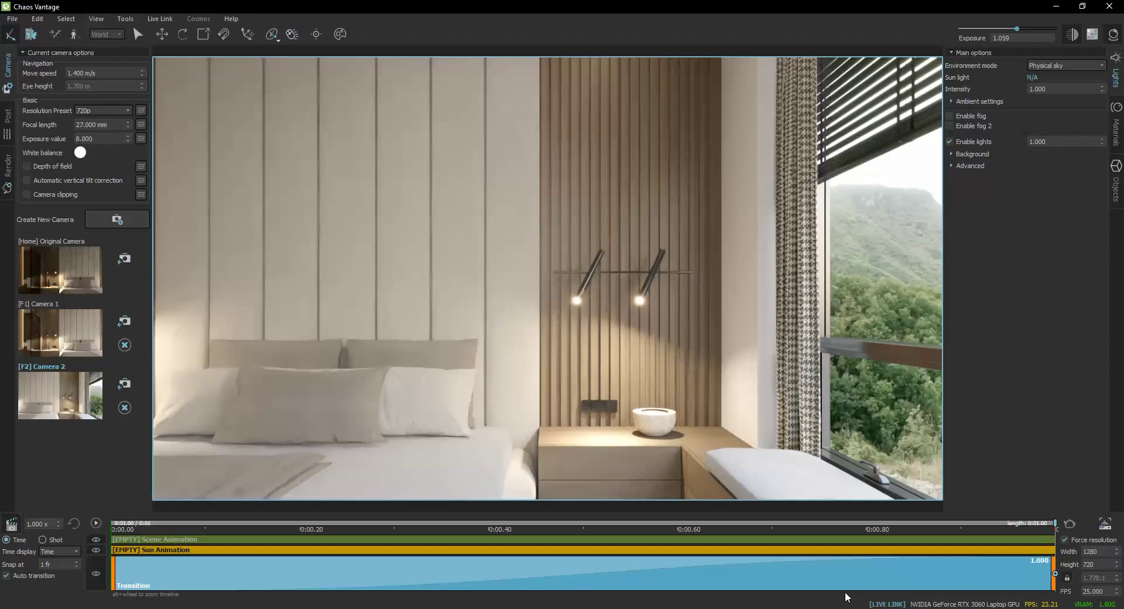
right_click(632, 572)
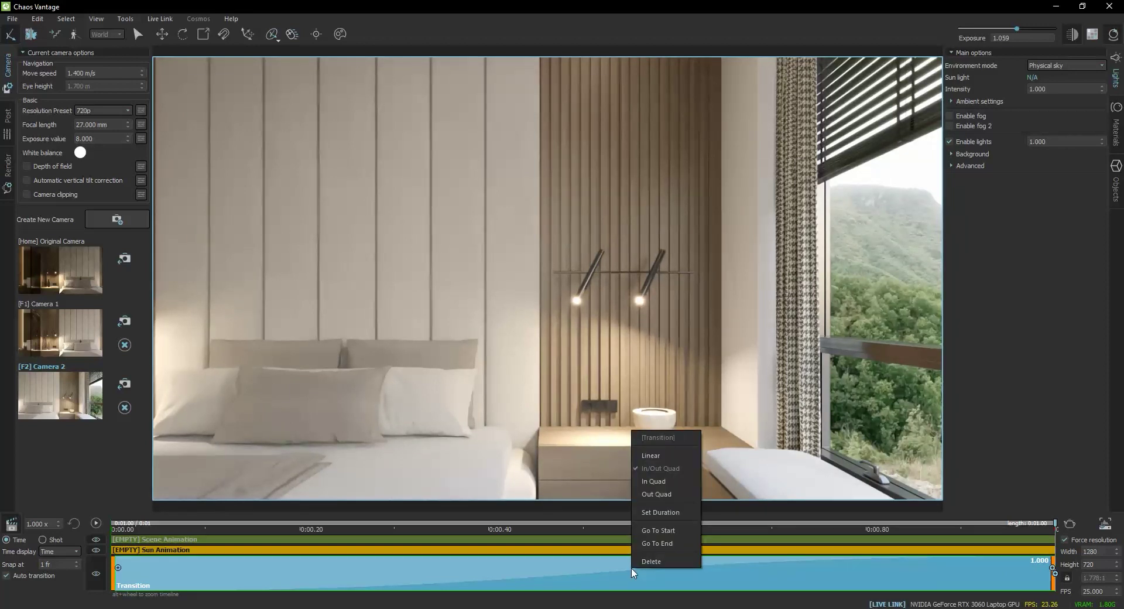
click(660, 512)
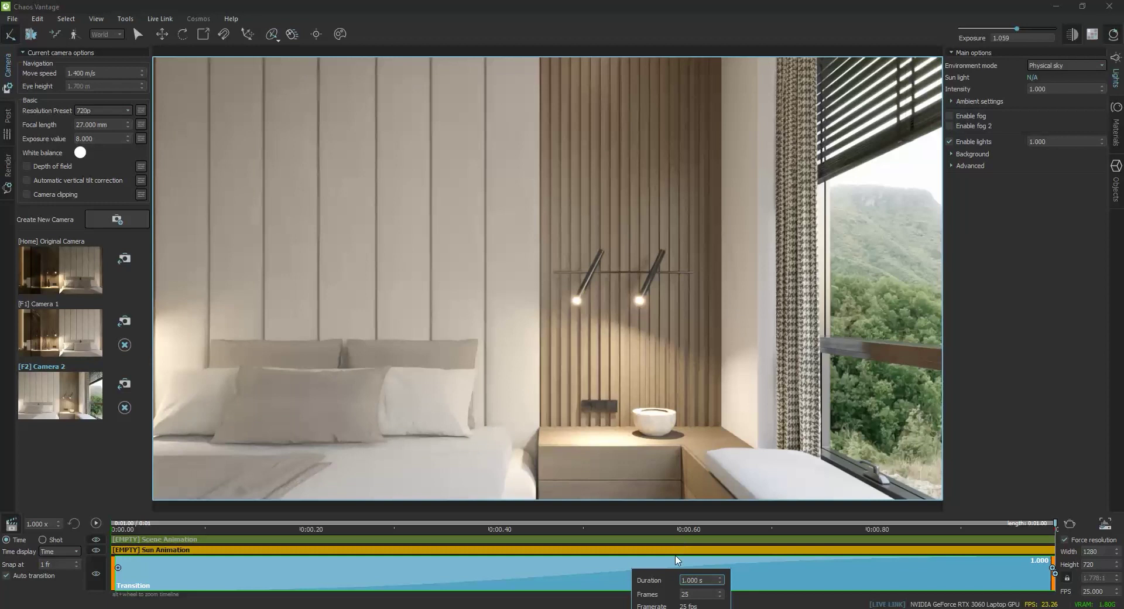
drag(663, 571, 660, 533)
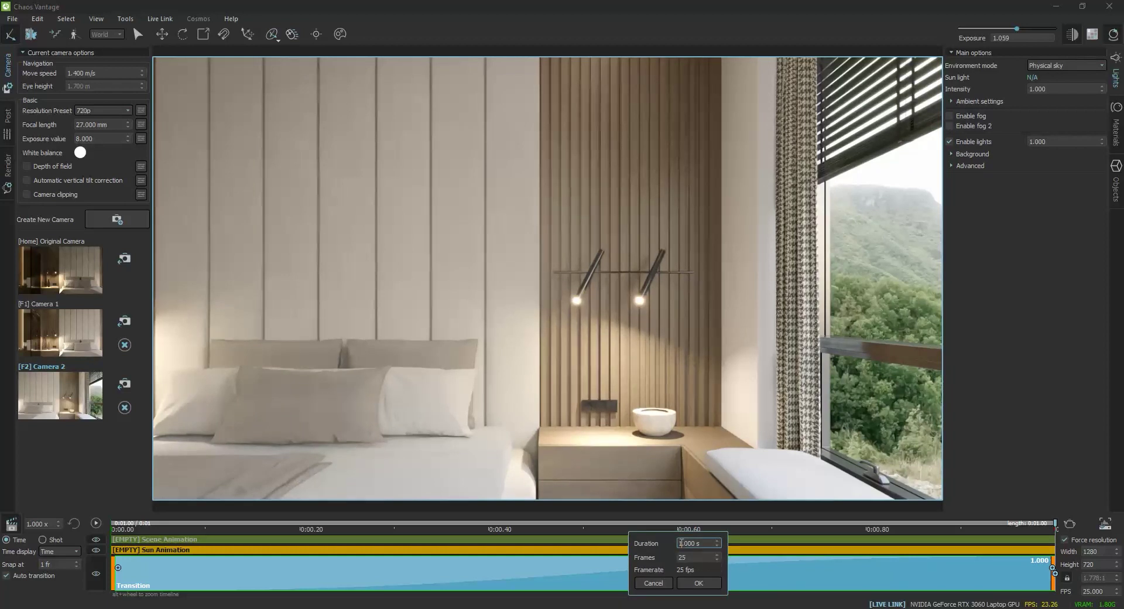
text(5)
key(Return)
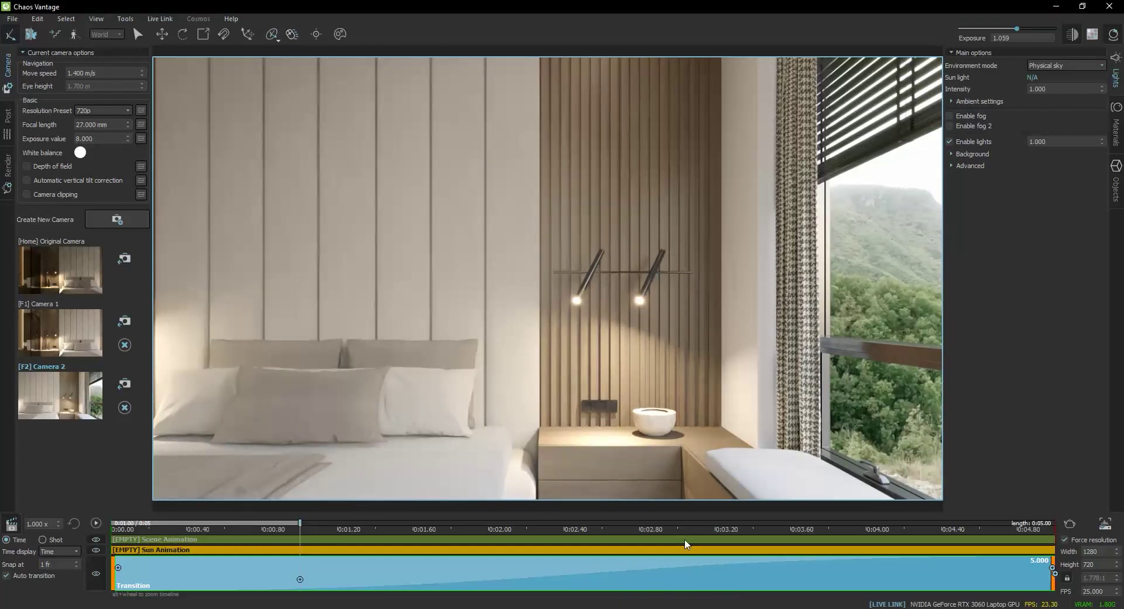
click(96, 523)
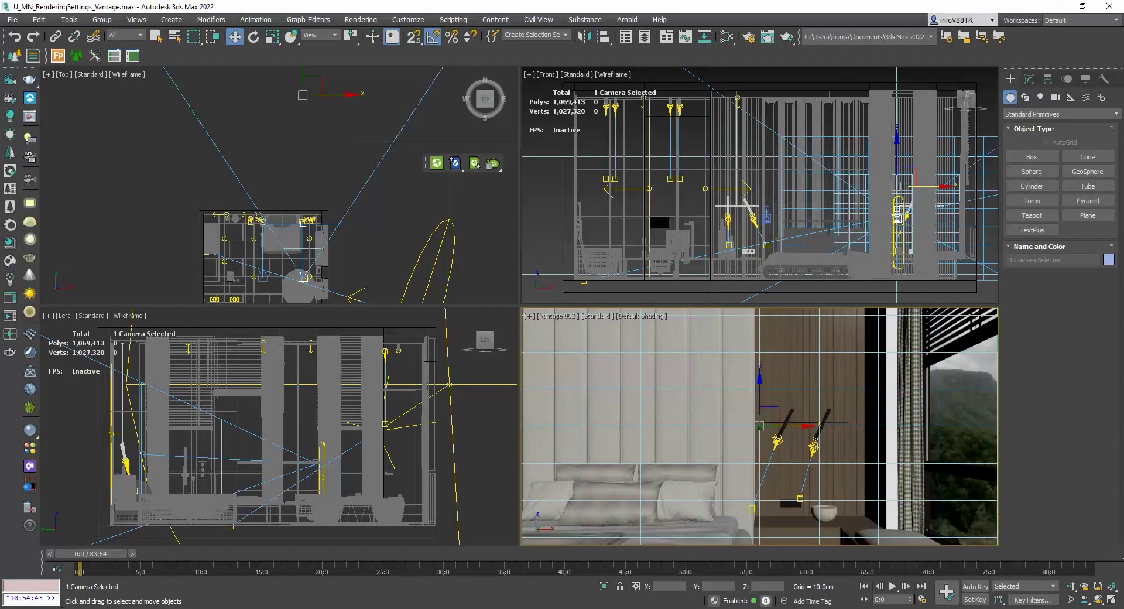
Step: Clone the camera as Vantage 003 and set the camera viewport to look through it
middle_drag(345, 161, 352, 141)
drag(326, 69, 307, 100)
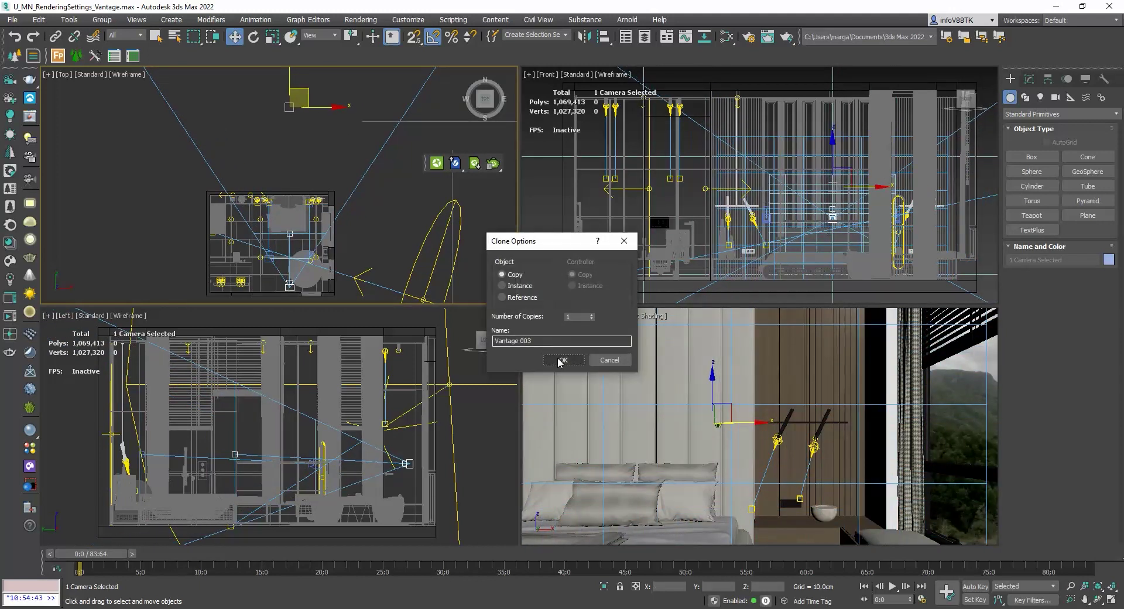
click(559, 360)
click(561, 328)
click(561, 316)
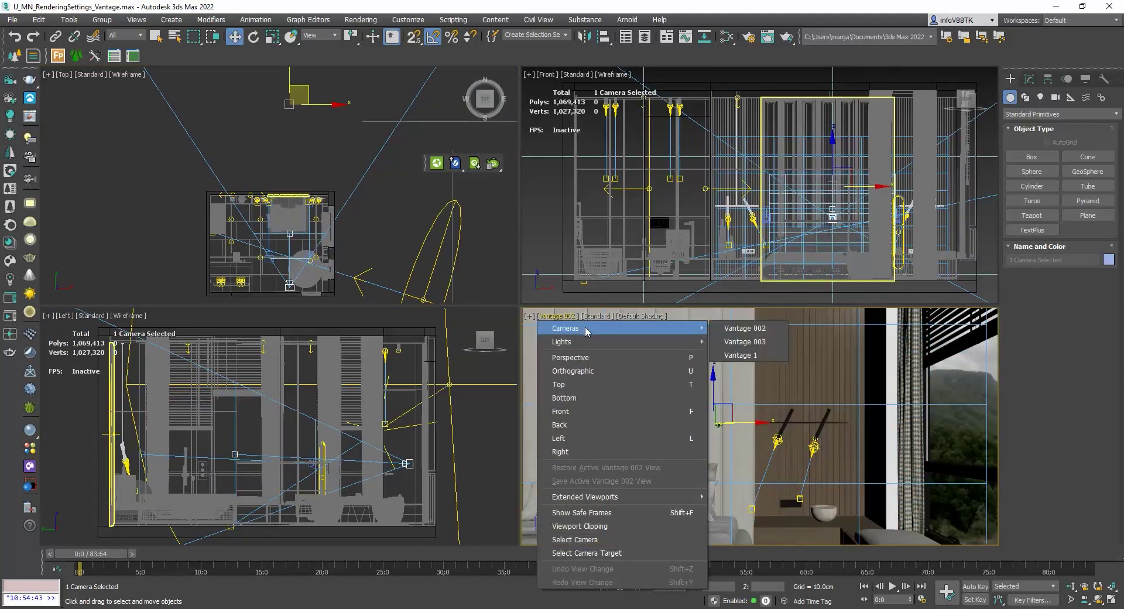
click(746, 343)
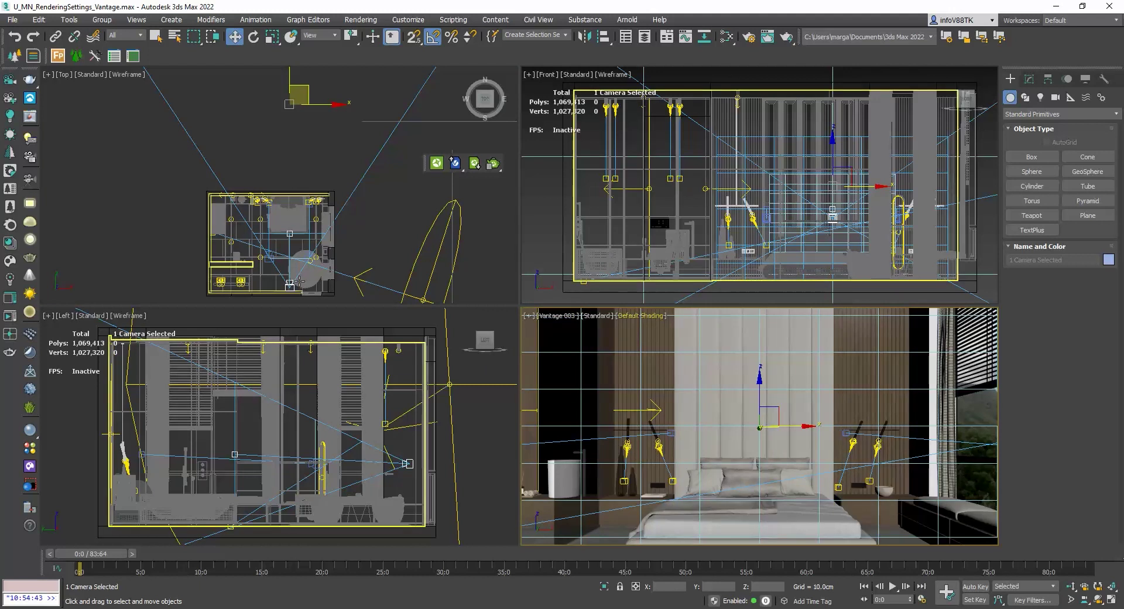
Step: Move Vantage 003 back about 18.5 cm along Y to frame the bed head-on
scroll(306, 279, up, 3)
middle_drag(305, 278, 284, 198)
scroll(281, 195, up, 3)
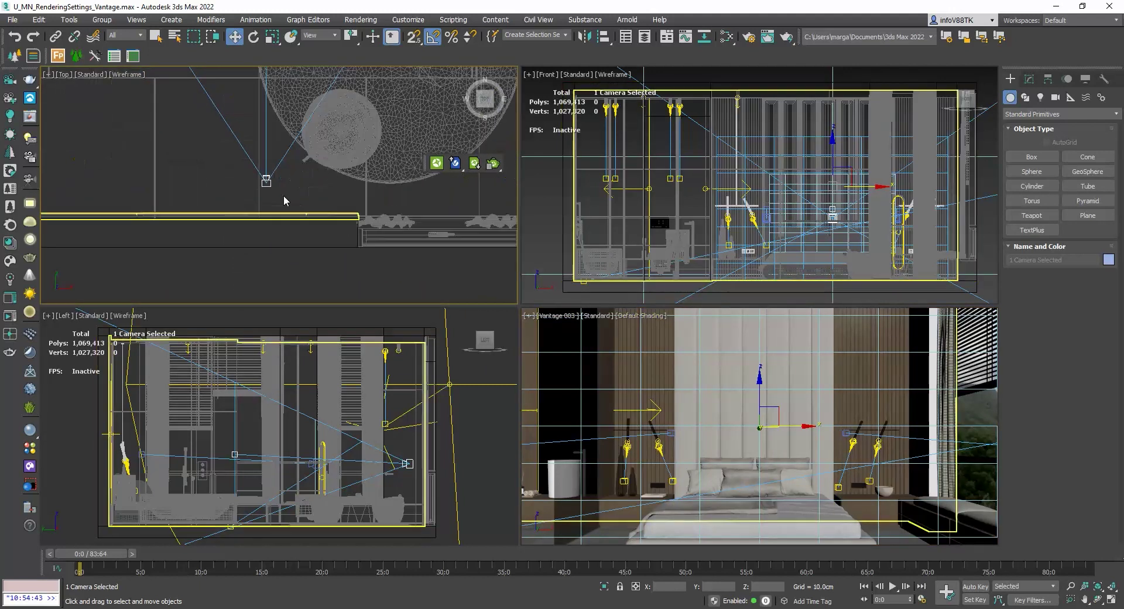
click(259, 175)
drag(262, 143, 259, 181)
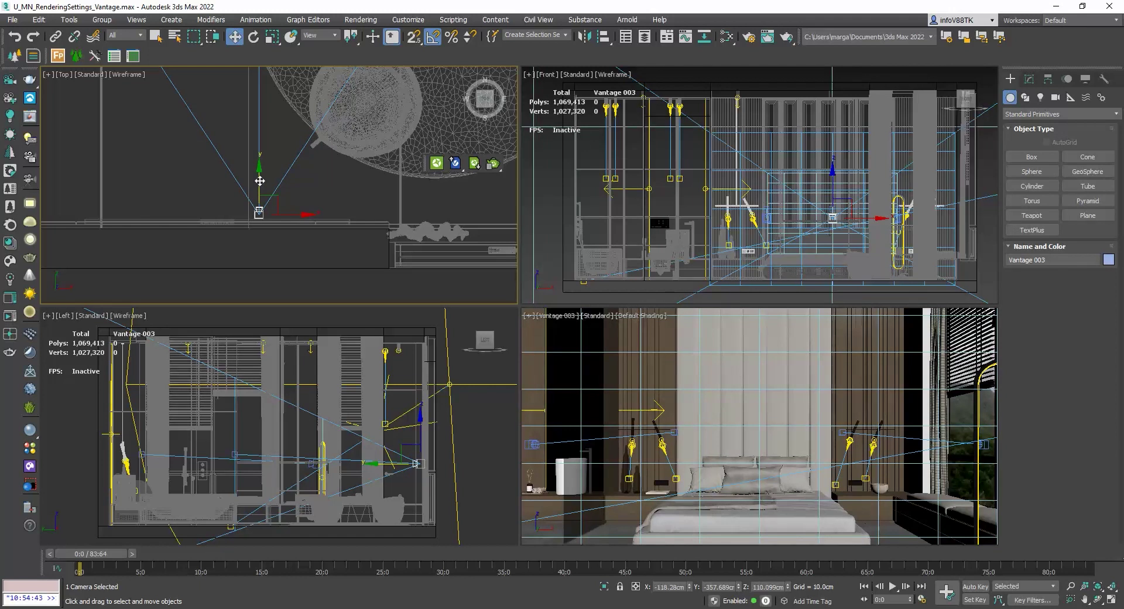
right_click(784, 360)
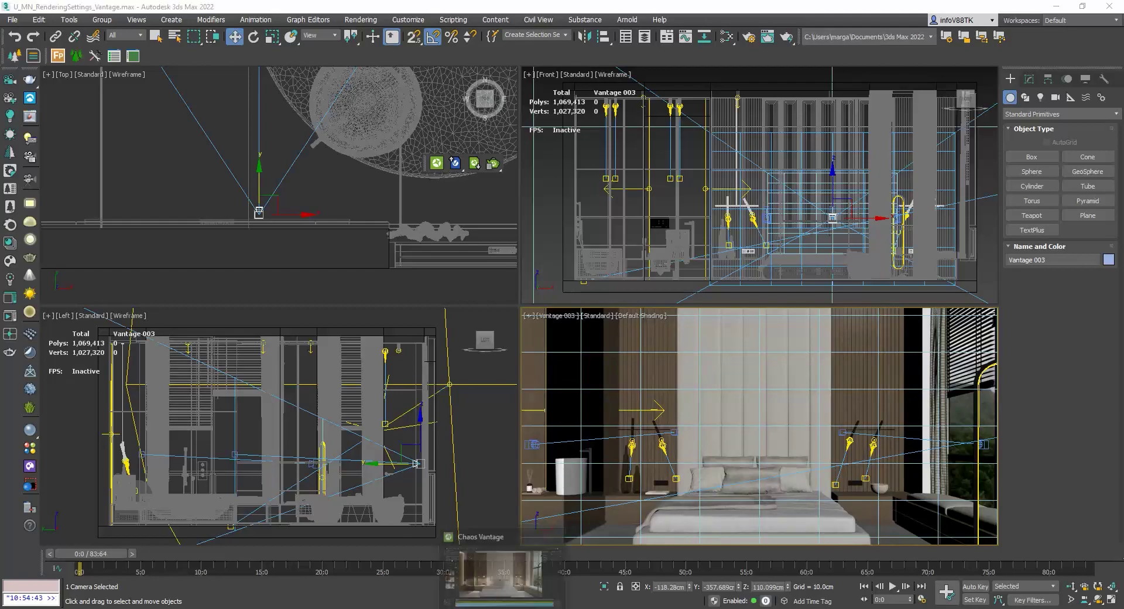
Step: Save the bed view as Camera 3, append it with a 5-second transition, and play the 10-second animation
click(502, 603)
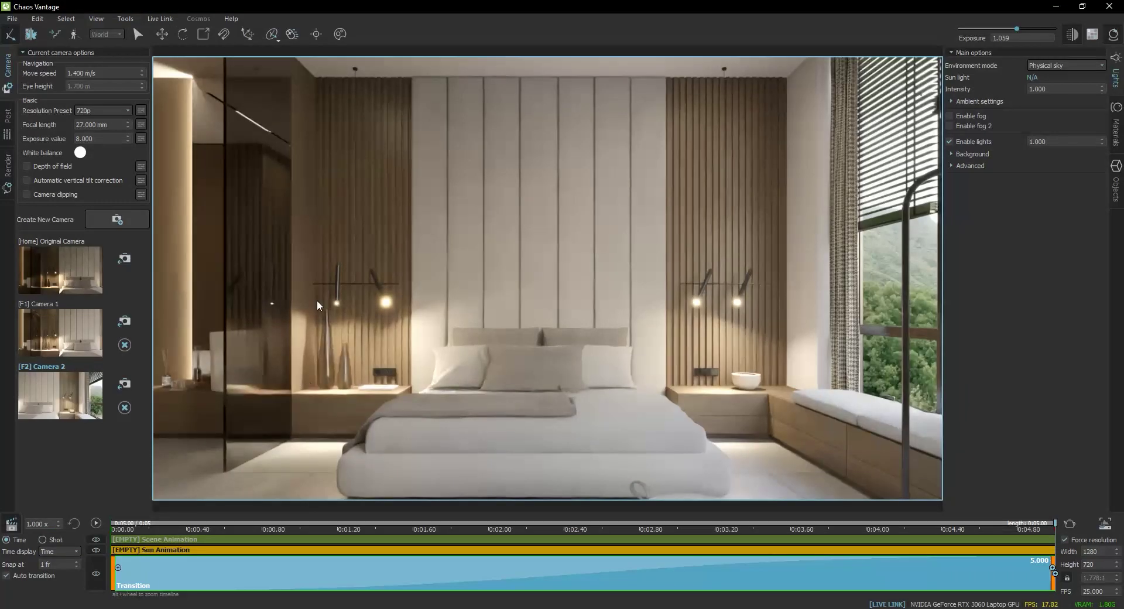
click(117, 219)
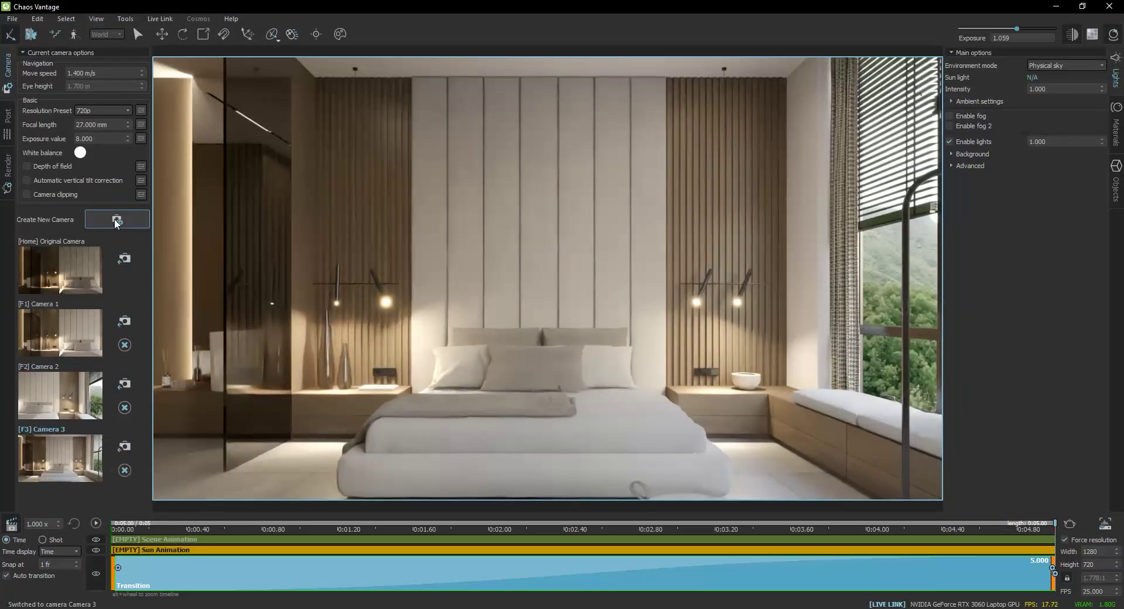
drag(35, 450, 1055, 565)
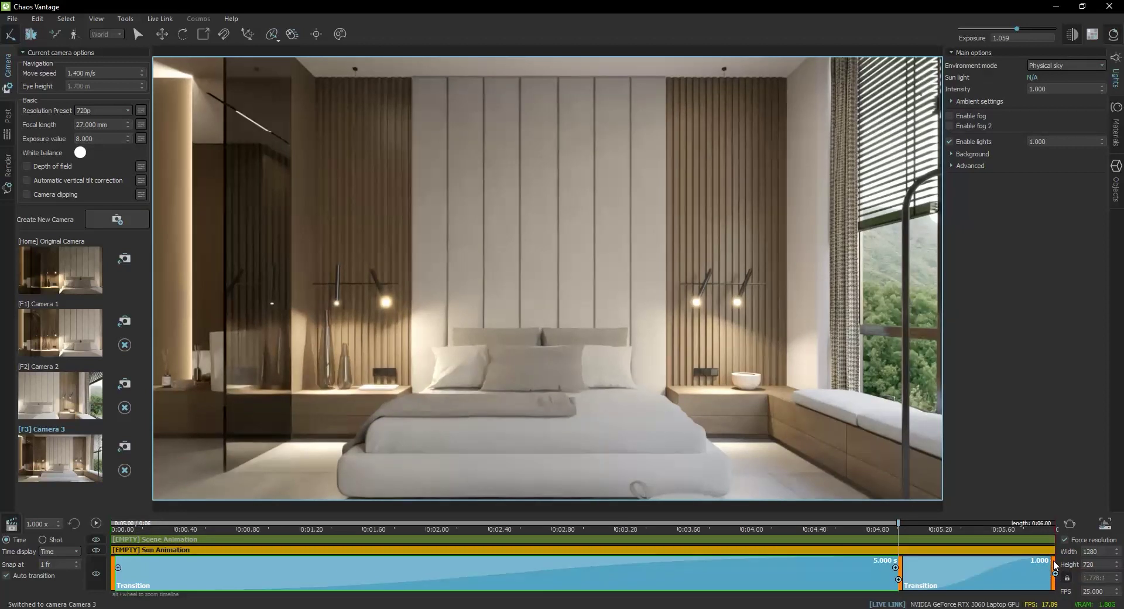
right_click(967, 579)
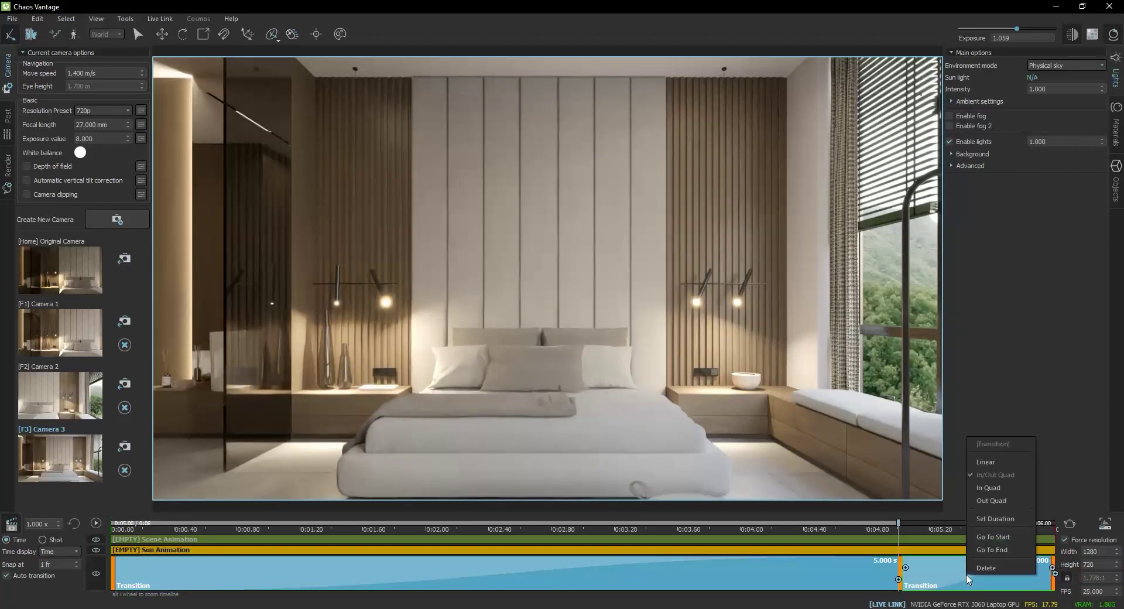
click(991, 518)
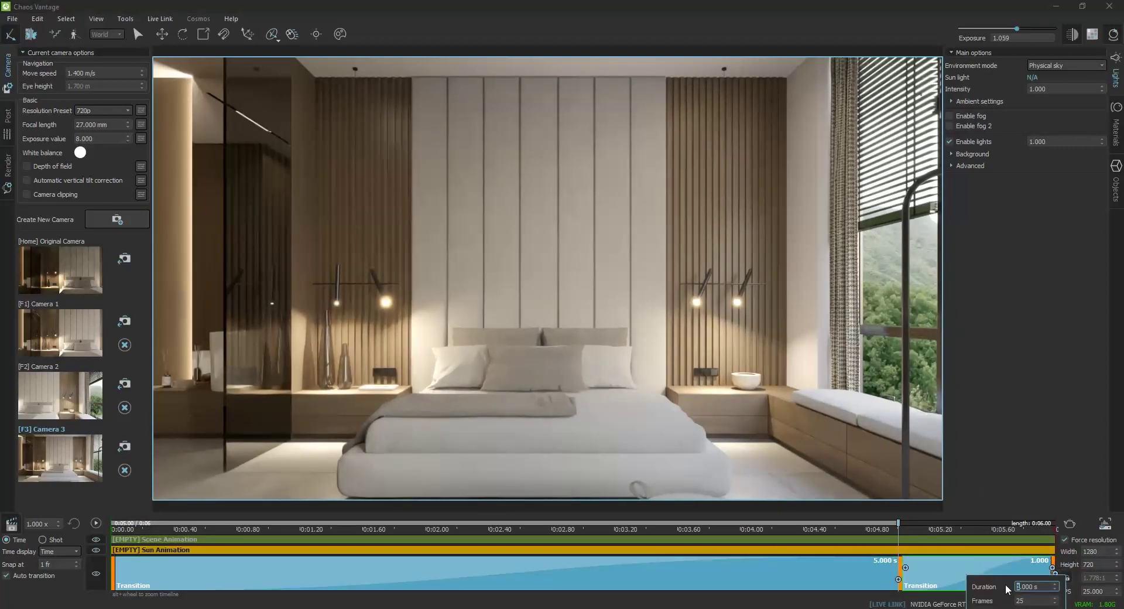
key(Return)
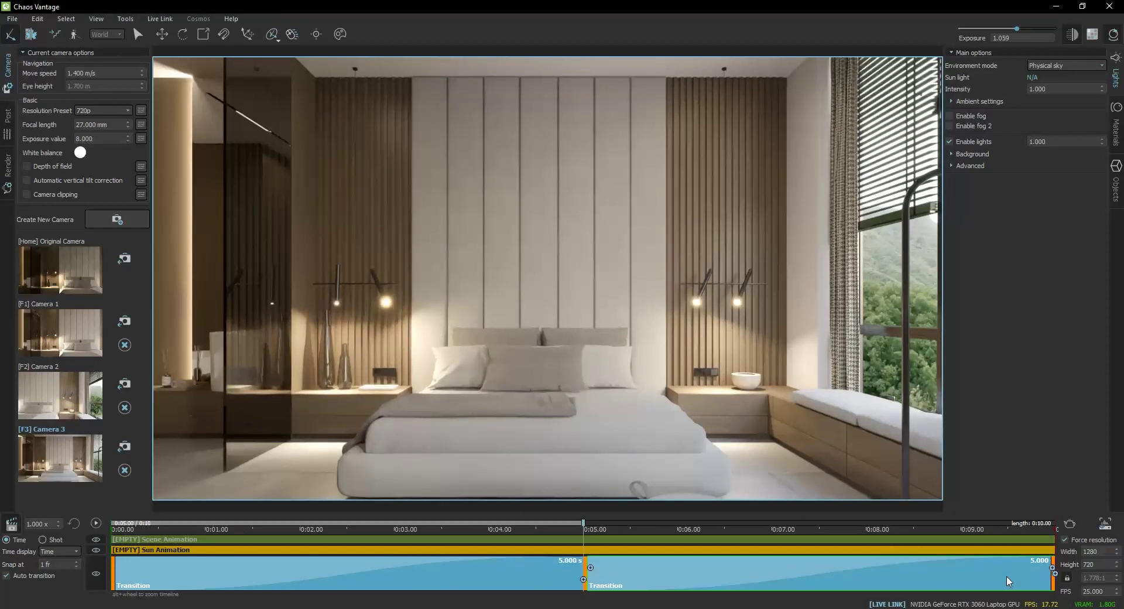
drag(583, 522, 111, 523)
click(97, 524)
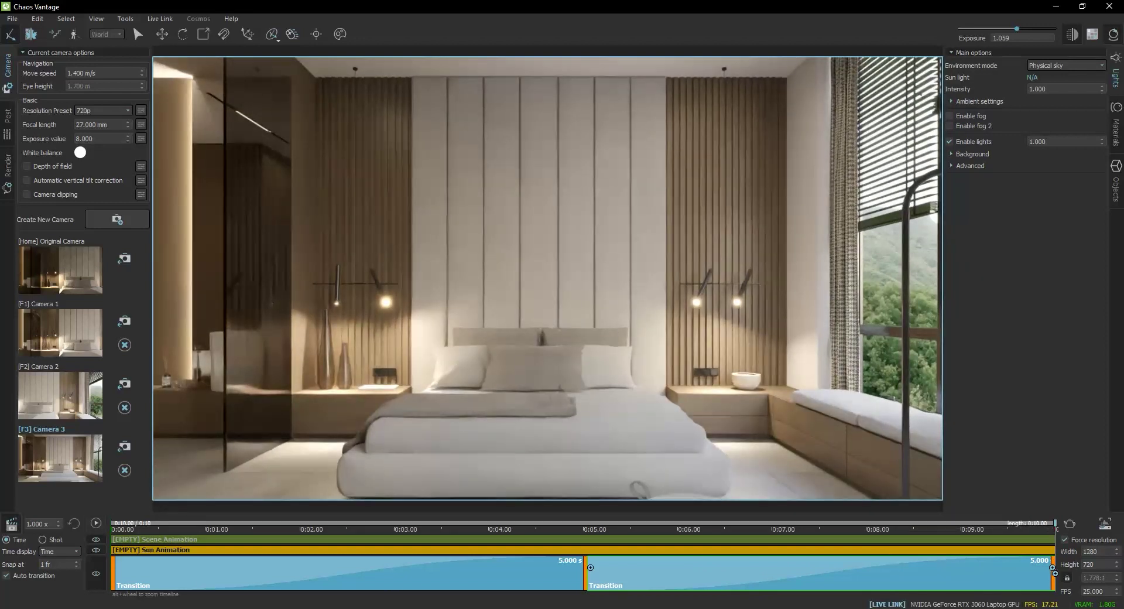
Step: In 3ds Max, clone the camera from its right-click menu as Vantage 004
key(alt+Tab)
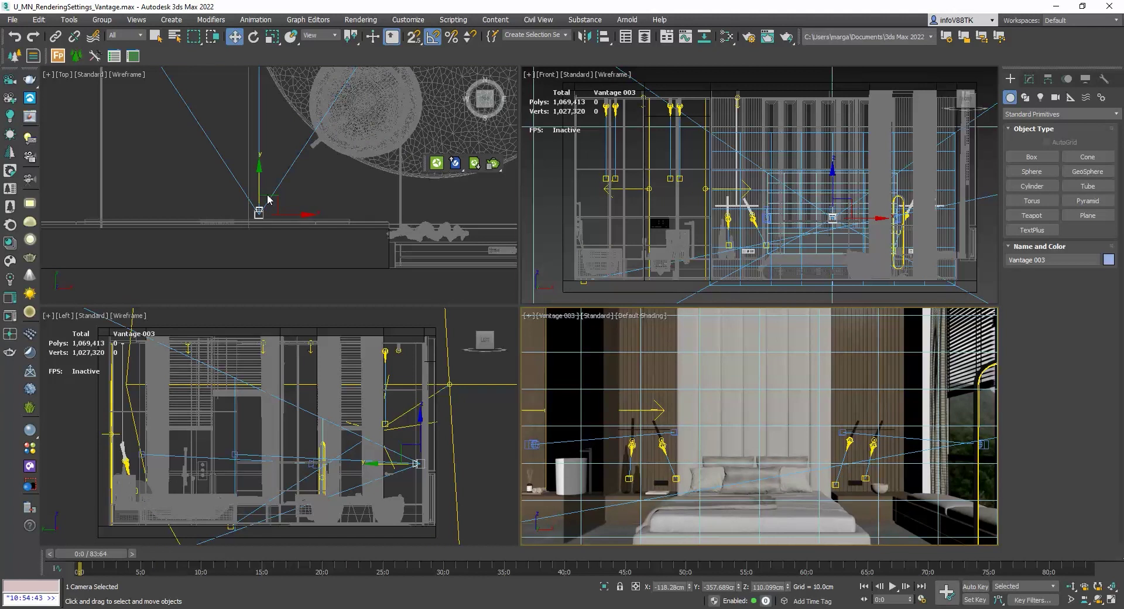
click(267, 200)
right_click(269, 197)
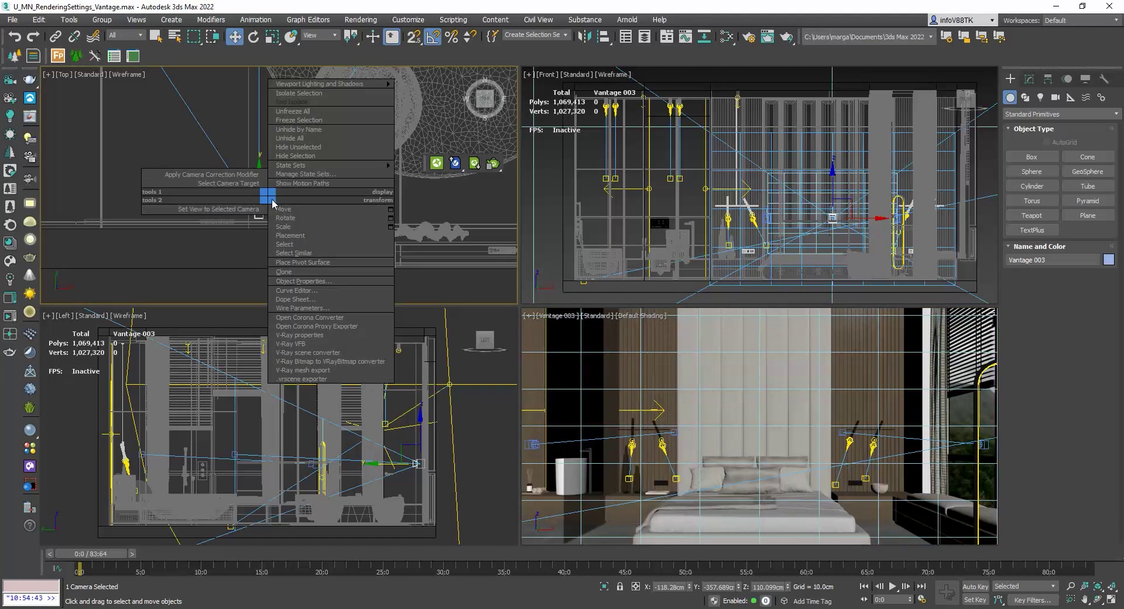
click(300, 272)
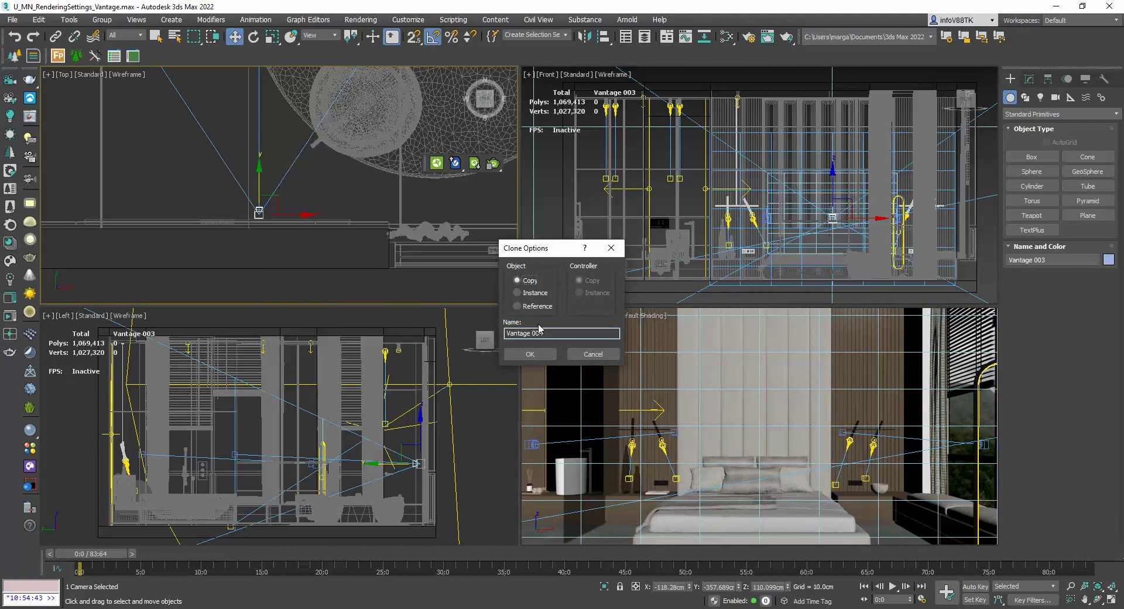
click(530, 354)
Step: View through Vantage 004 and move its target left along X toward the washbasin
right_click(578, 348)
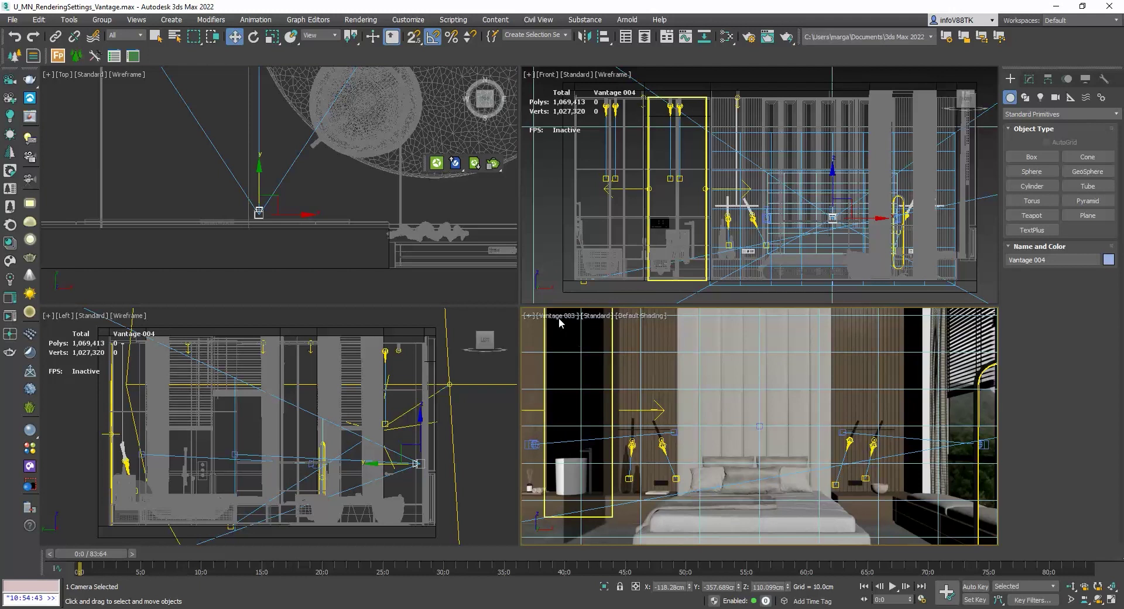
click(559, 316)
mouse_move(577, 328)
click(745, 356)
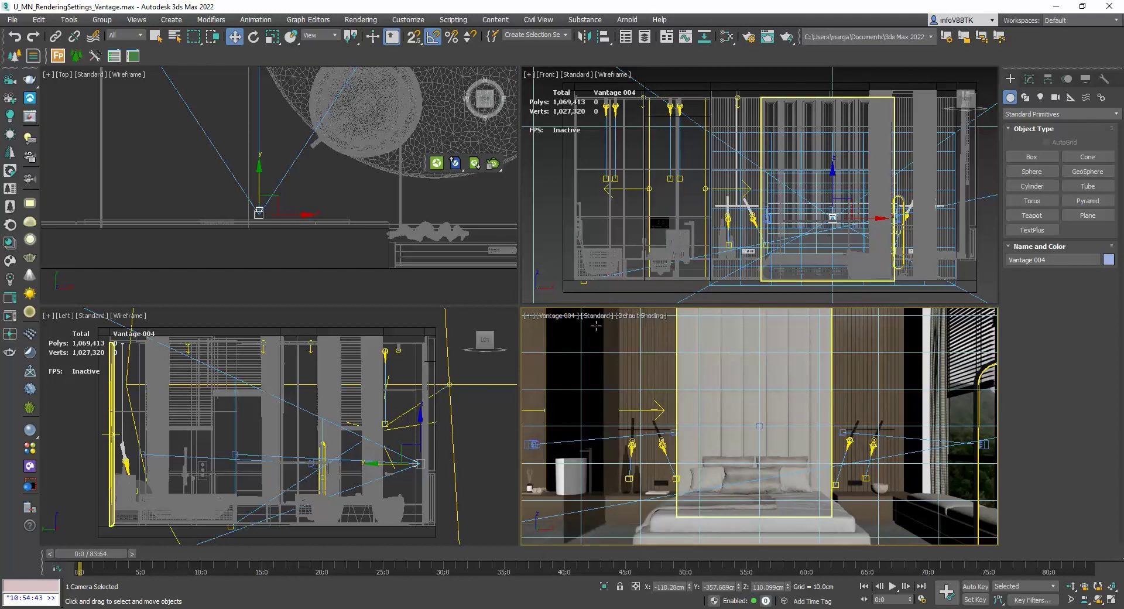
click(563, 316)
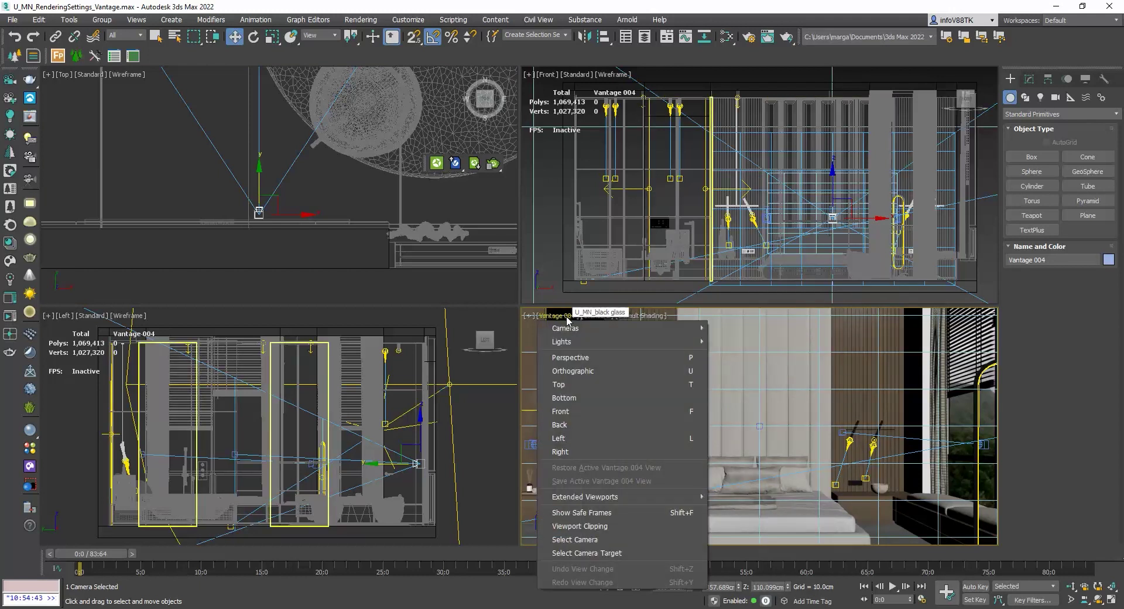
click(605, 553)
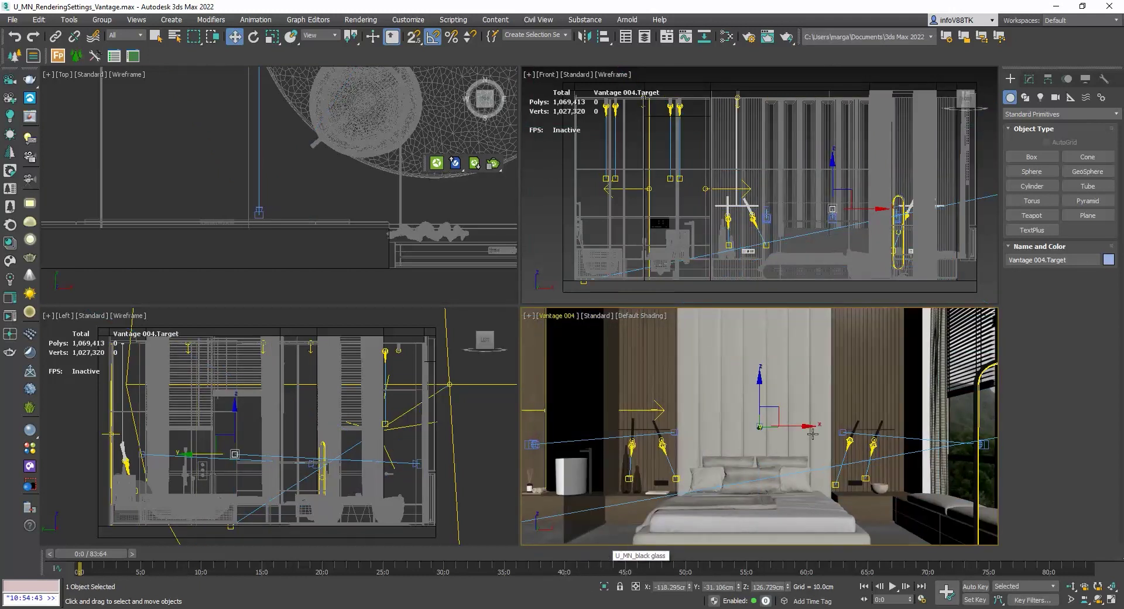
drag(812, 433, 670, 414)
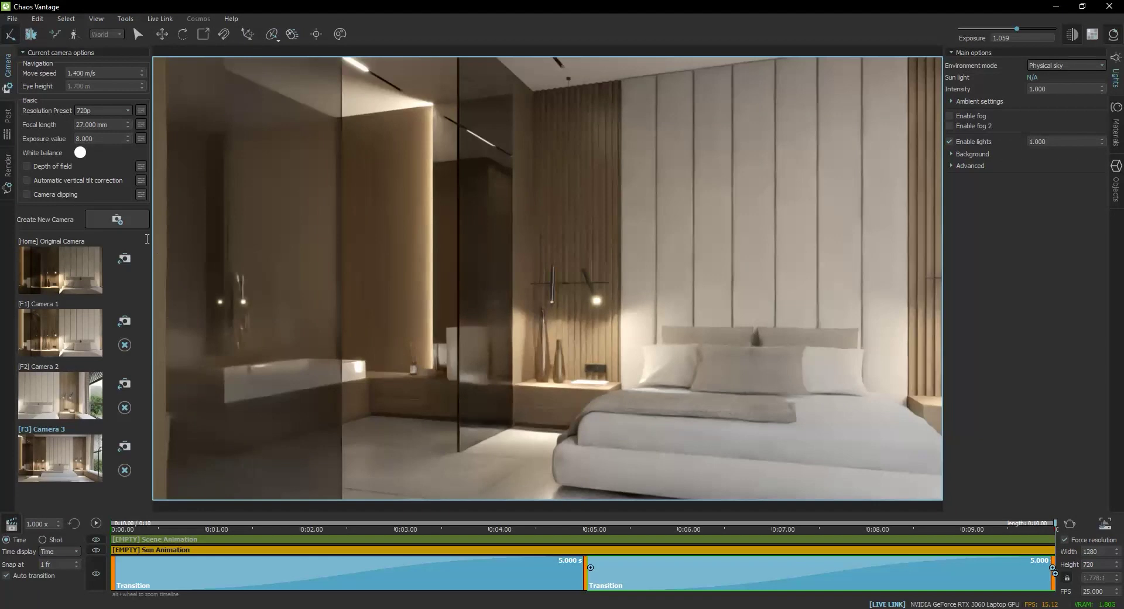
Step: Save Camera 4, append it with a 5-second transition, then rewind and play the 15-second animation
click(117, 219)
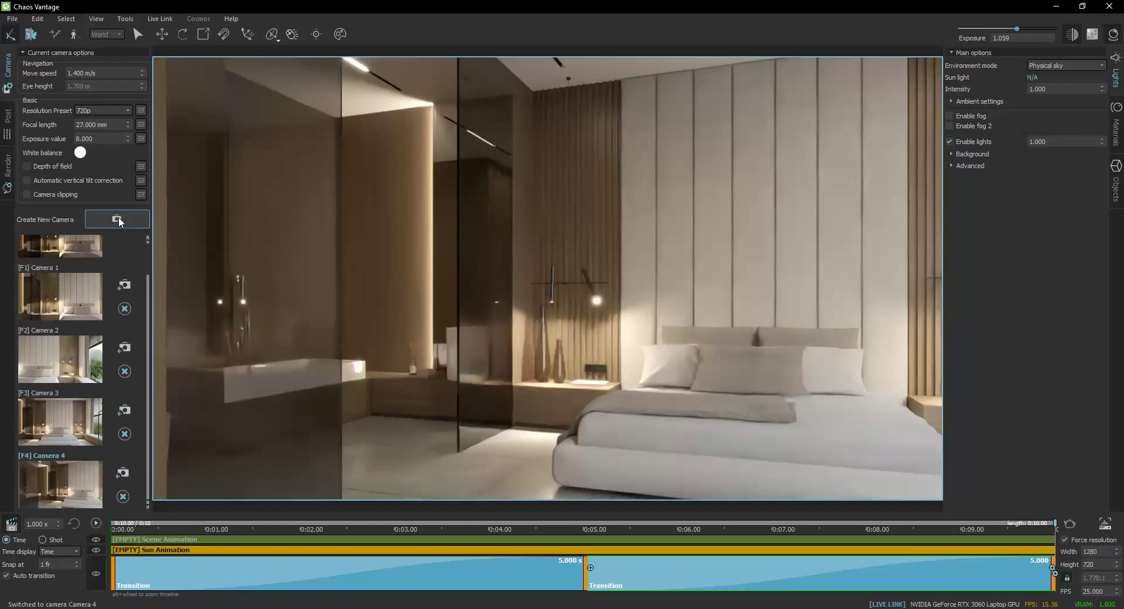
drag(111, 492, 1056, 583)
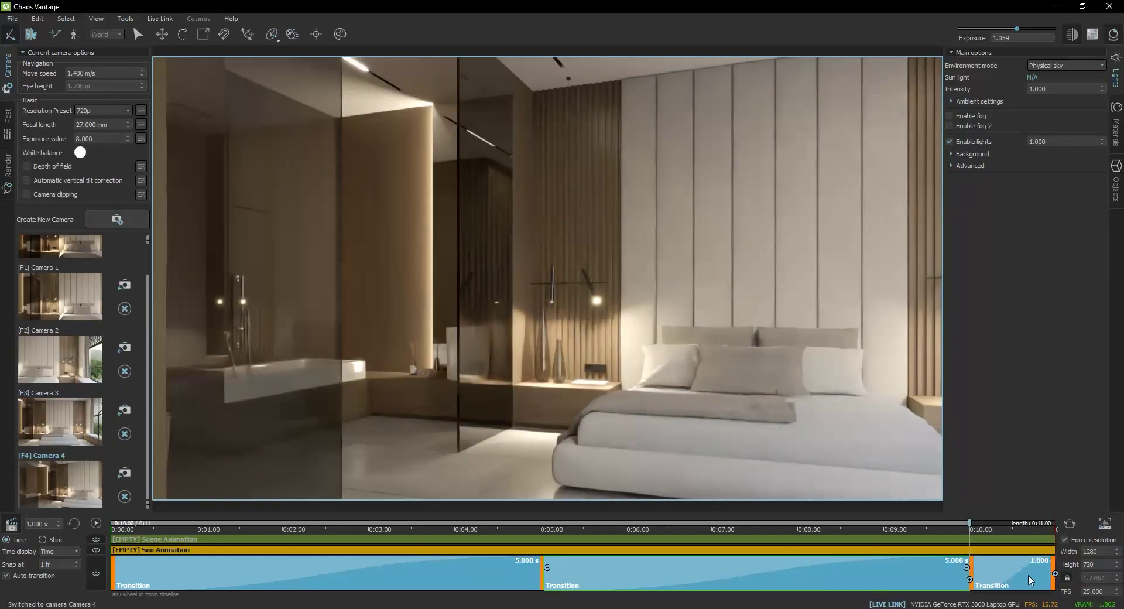
right_click(1030, 580)
click(1052, 515)
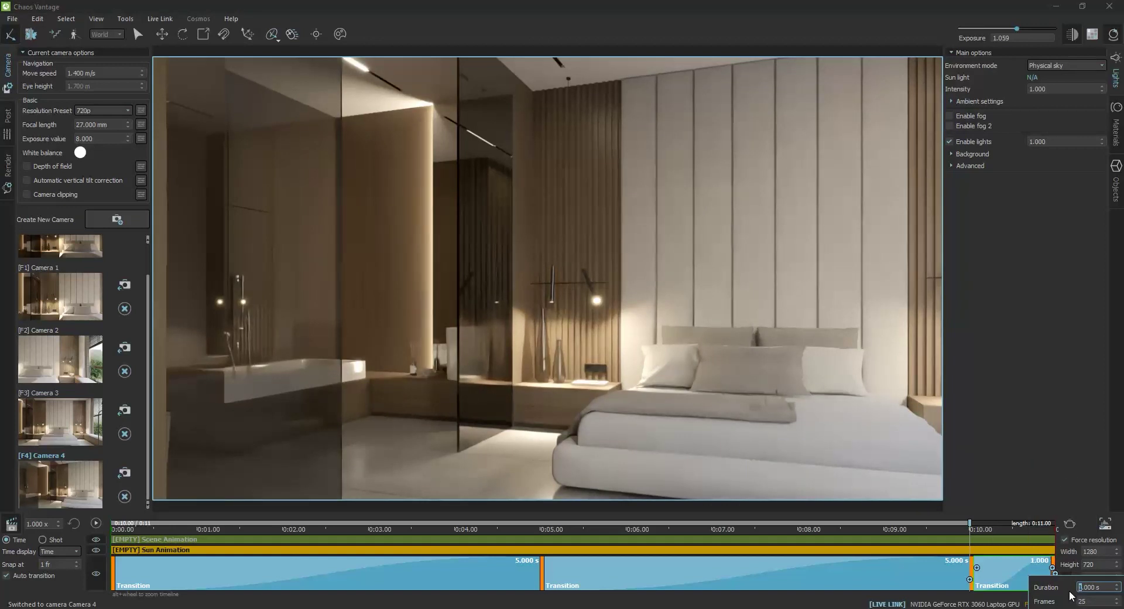
text(5)
key(Return)
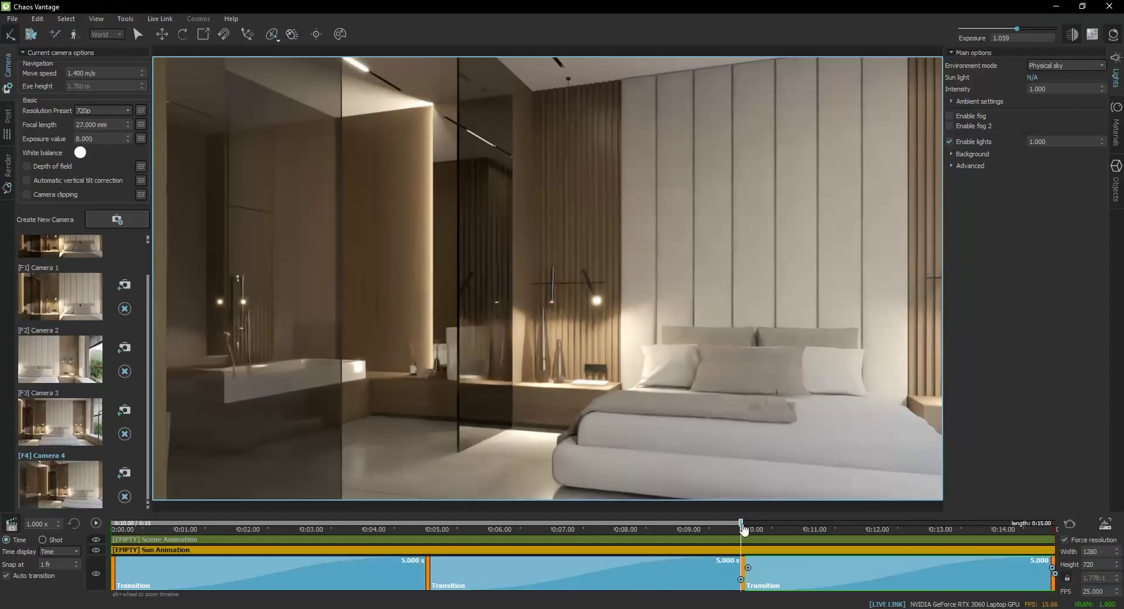
drag(740, 522, 98, 524)
click(97, 524)
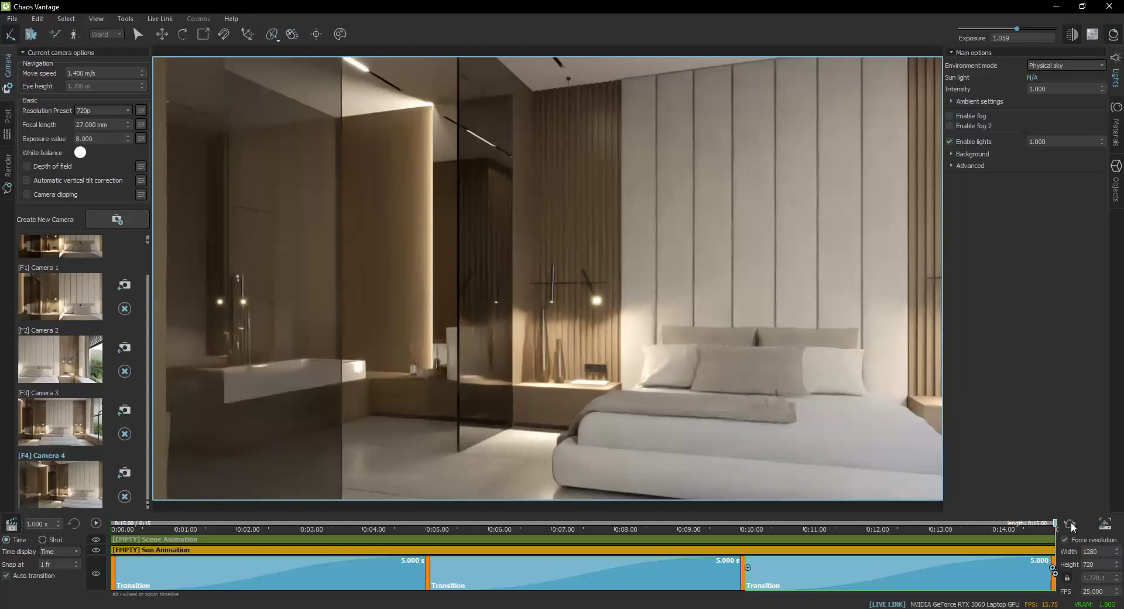
Step: Set the render output file type to MP4
click(1070, 525)
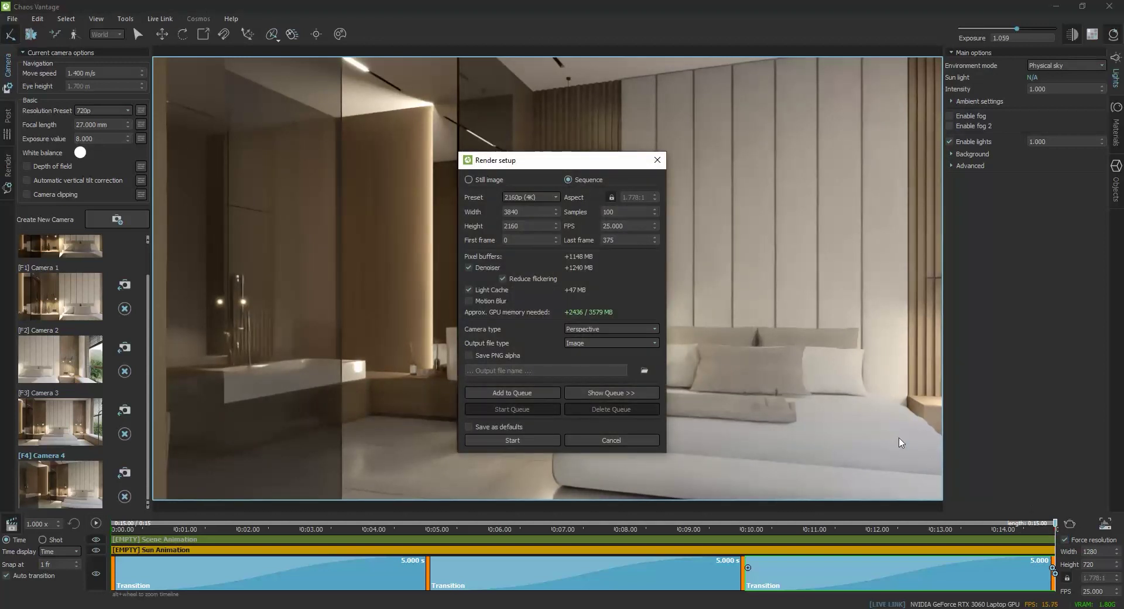
click(589, 343)
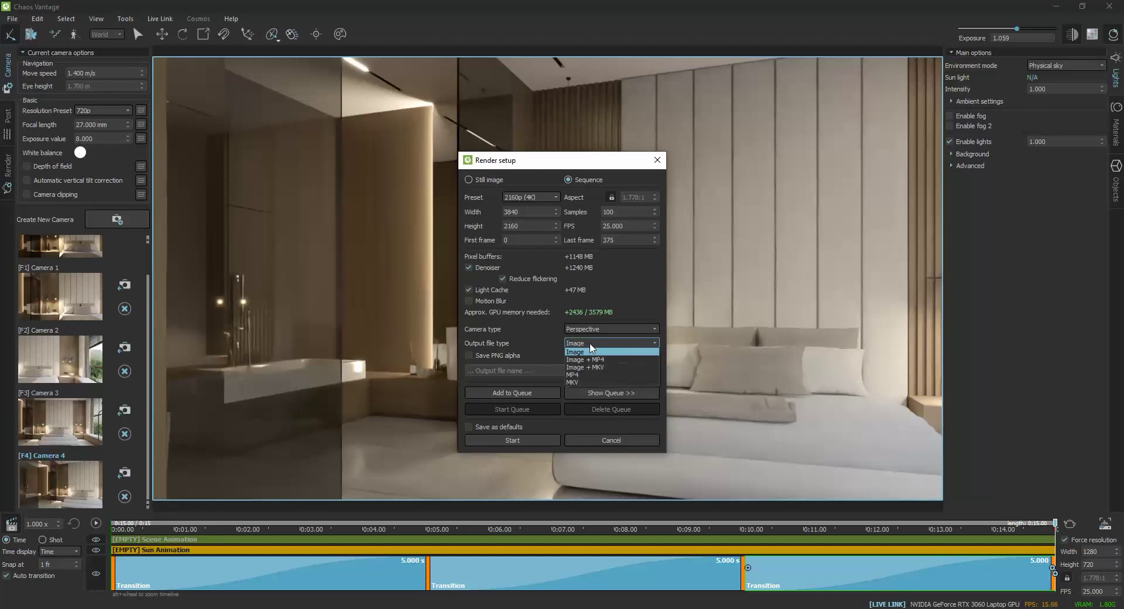
click(578, 374)
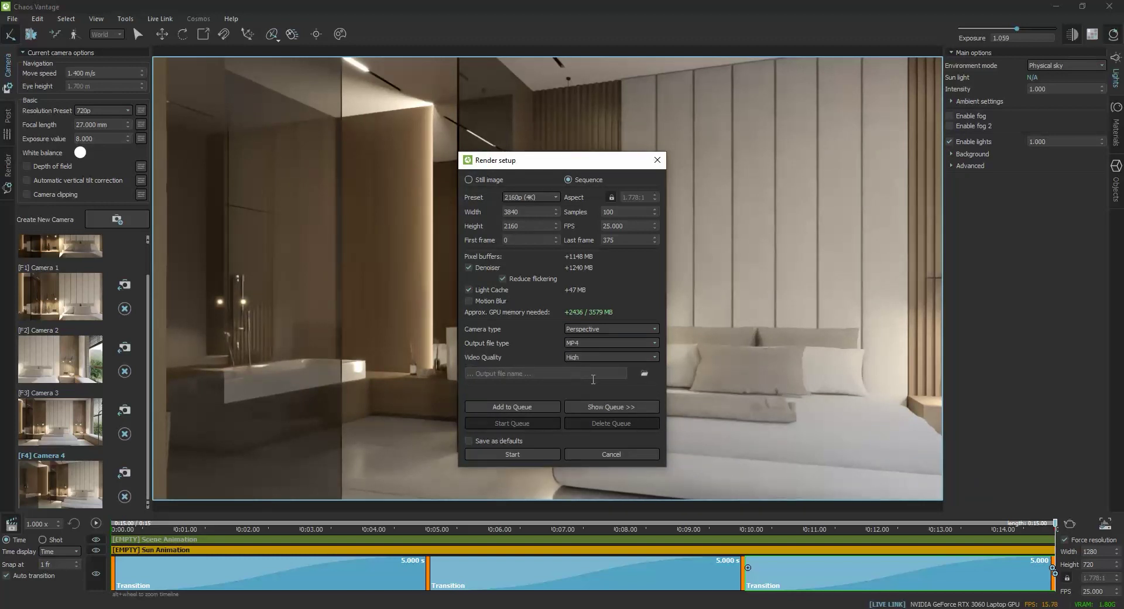
Step: Save the output as 'Vantage Udemy test 2' in the 1st approach folder and choose the 1080p preset
click(644, 372)
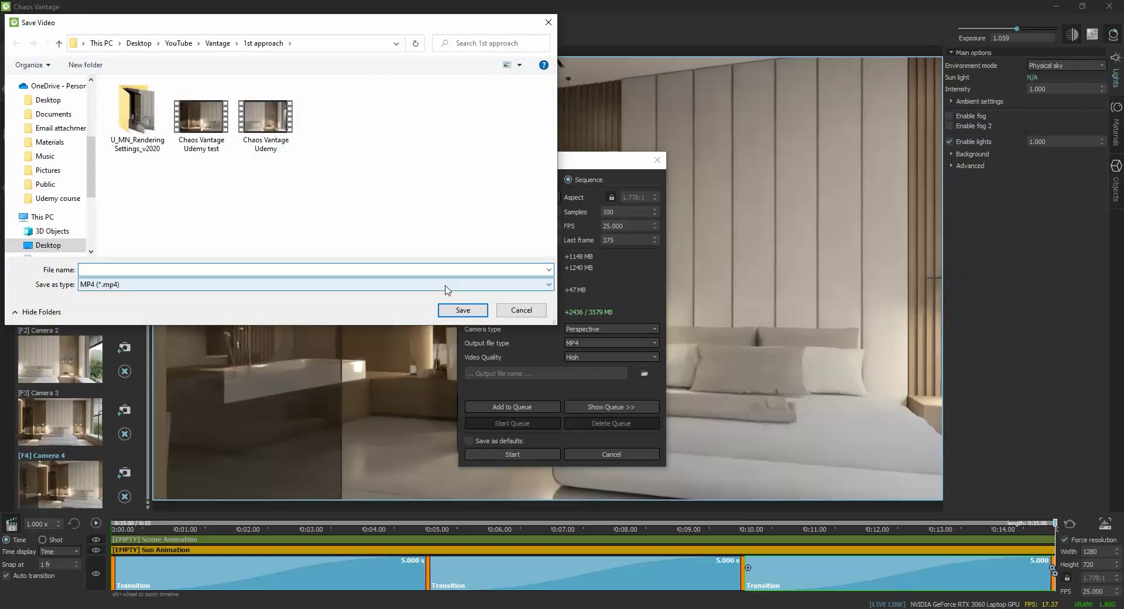
click(205, 269)
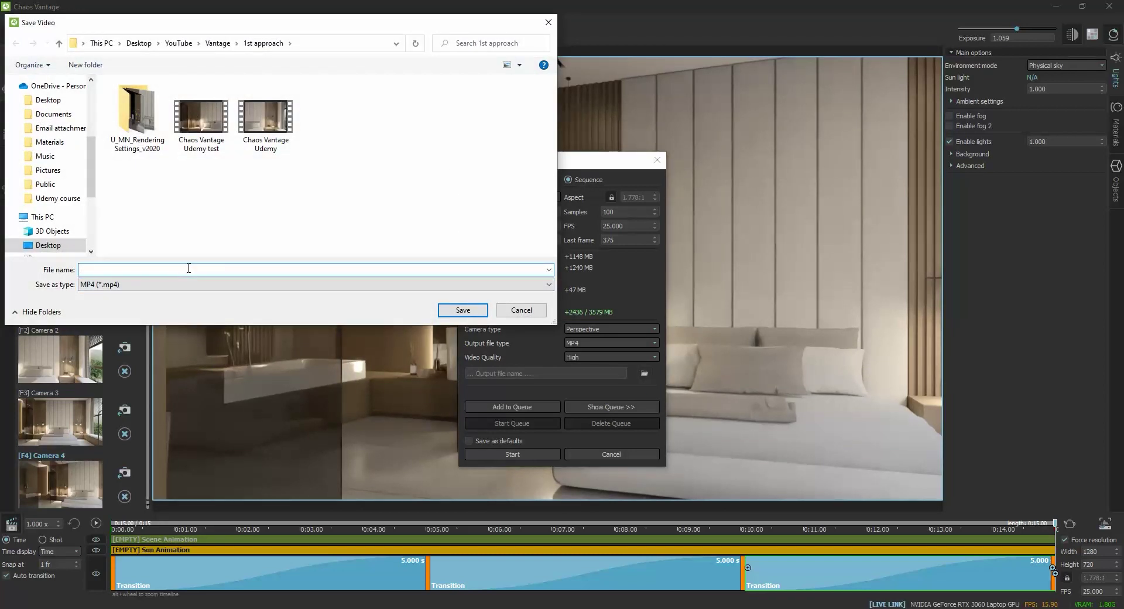
text(Vantage)
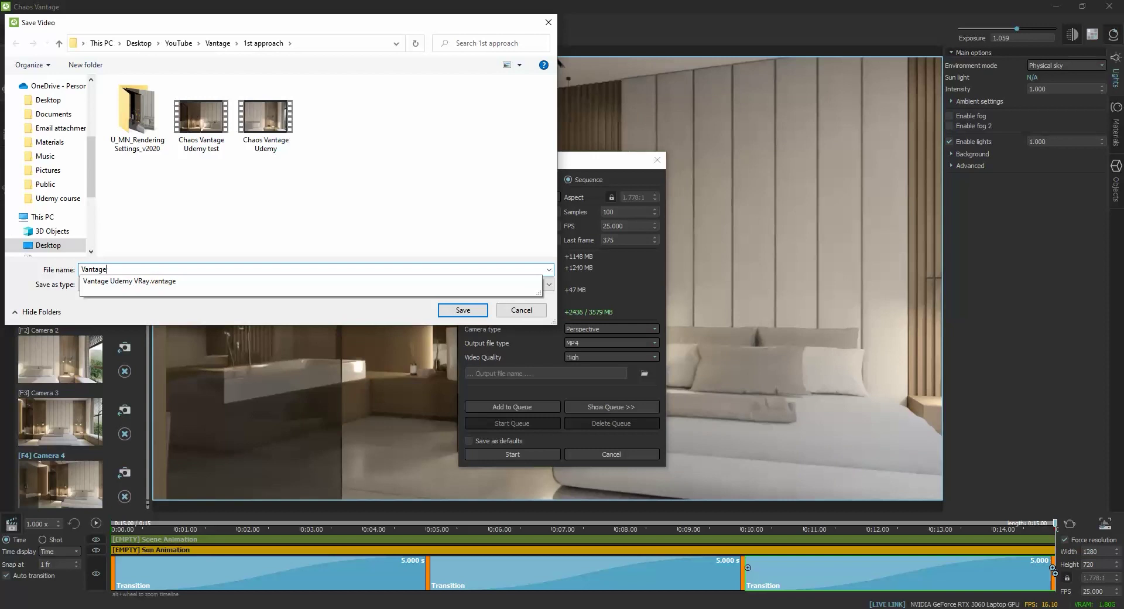
text( Udemy test 2)
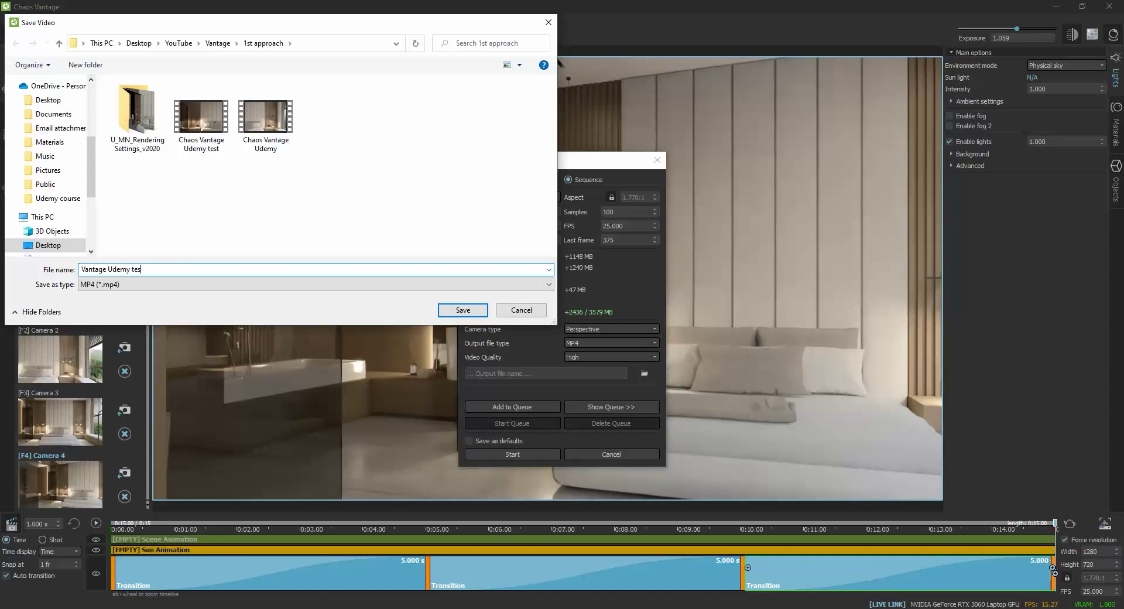
click(463, 310)
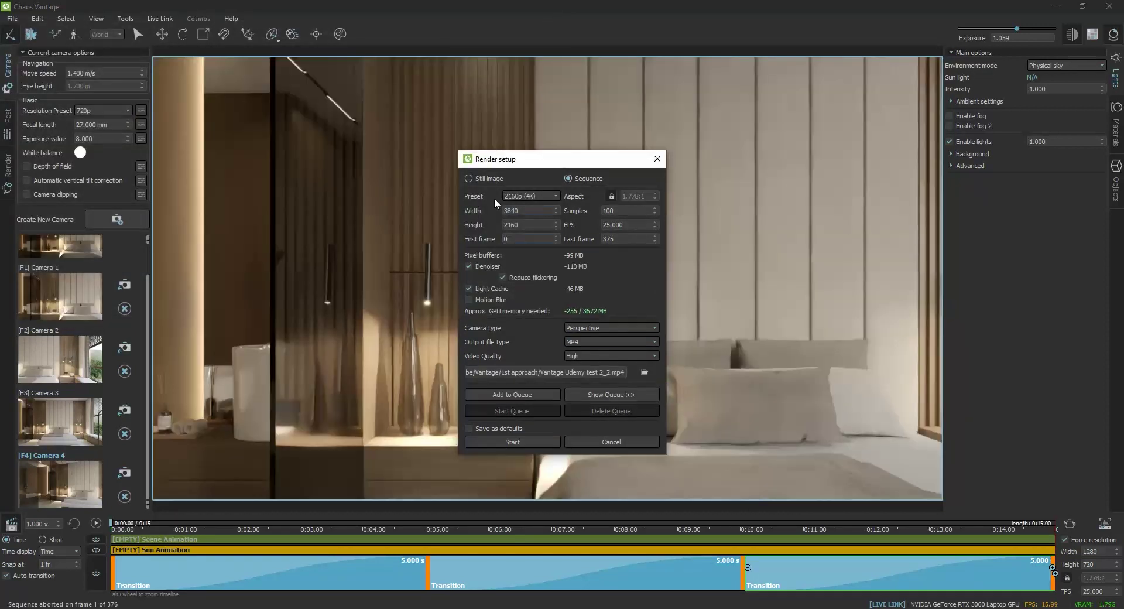
click(528, 196)
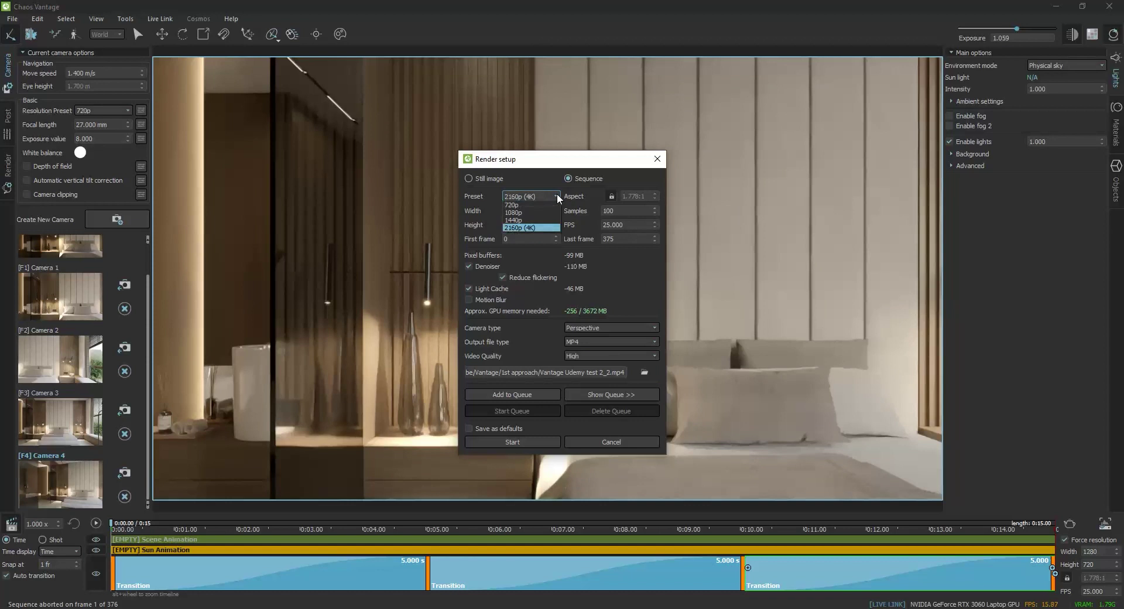
click(520, 212)
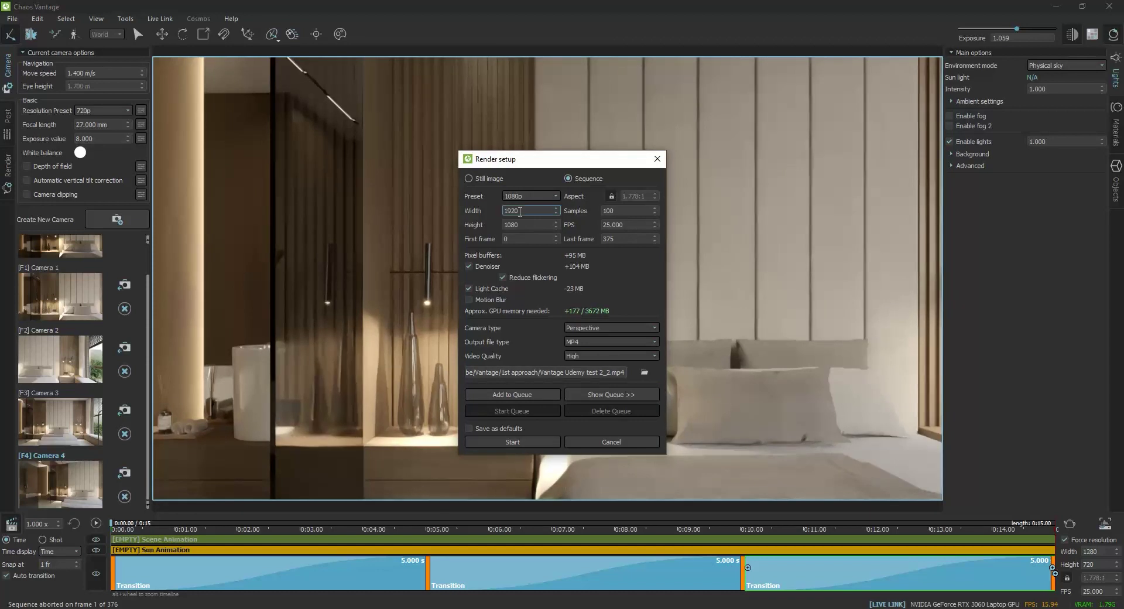
Step: Start the 1080p sequence render, then abort it at frame 4 of 376
click(512, 441)
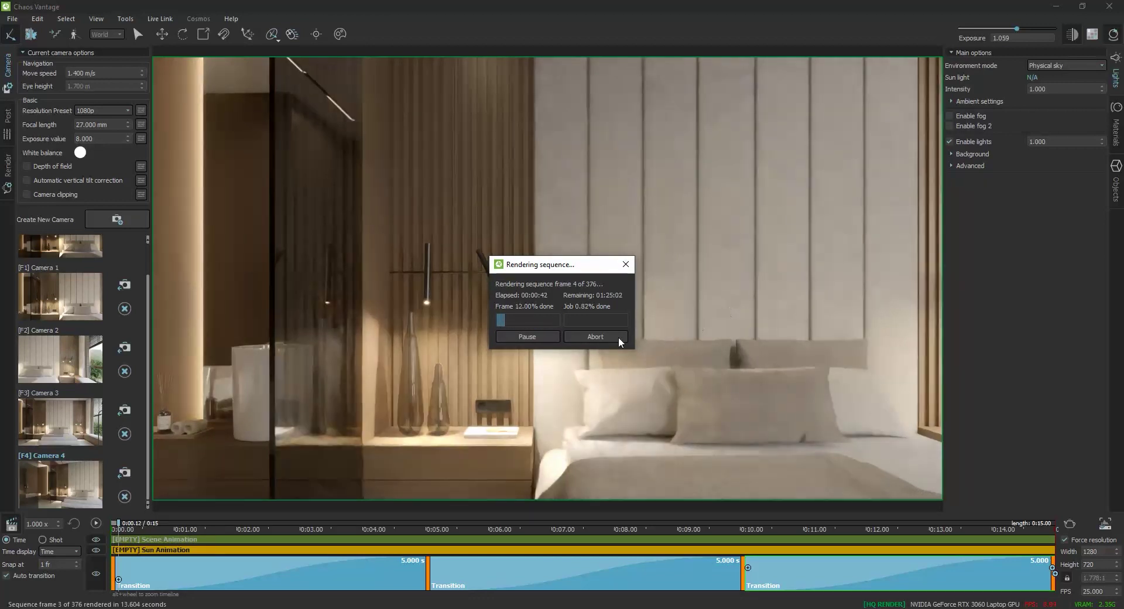
click(592, 336)
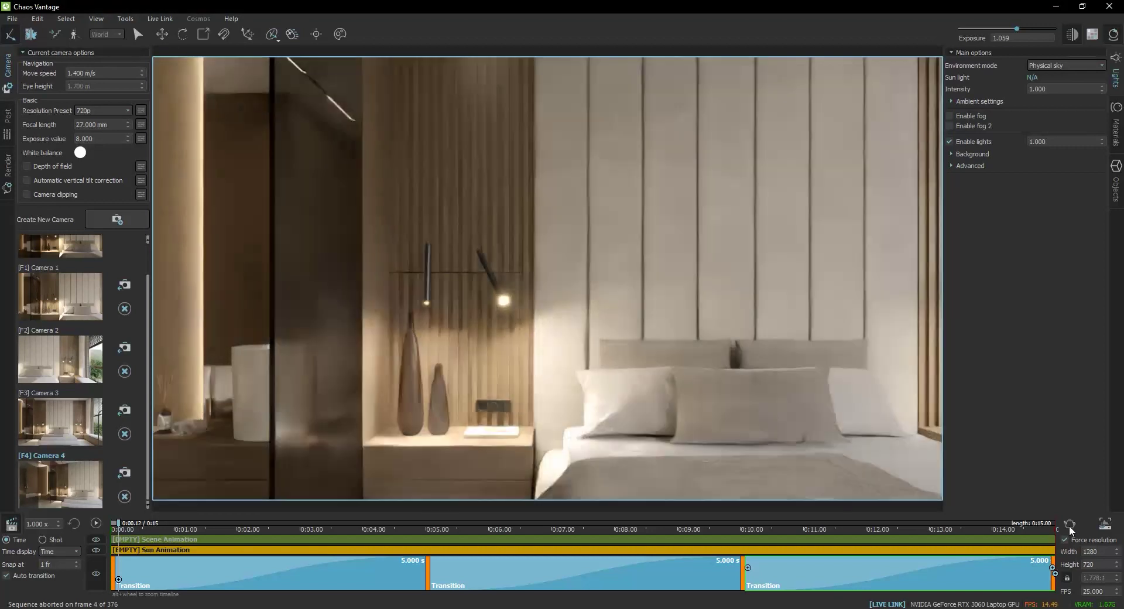
Step: Restart the sequence render at the 1080p preset and 100 FPS, now 1501 frames
click(1069, 524)
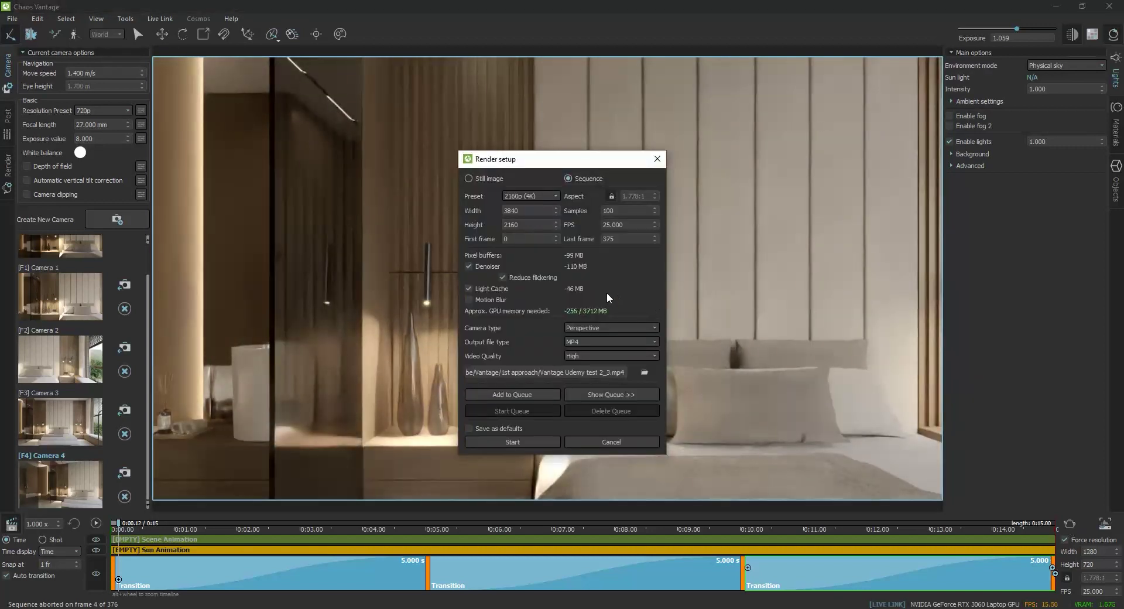
drag(632, 225, 586, 224)
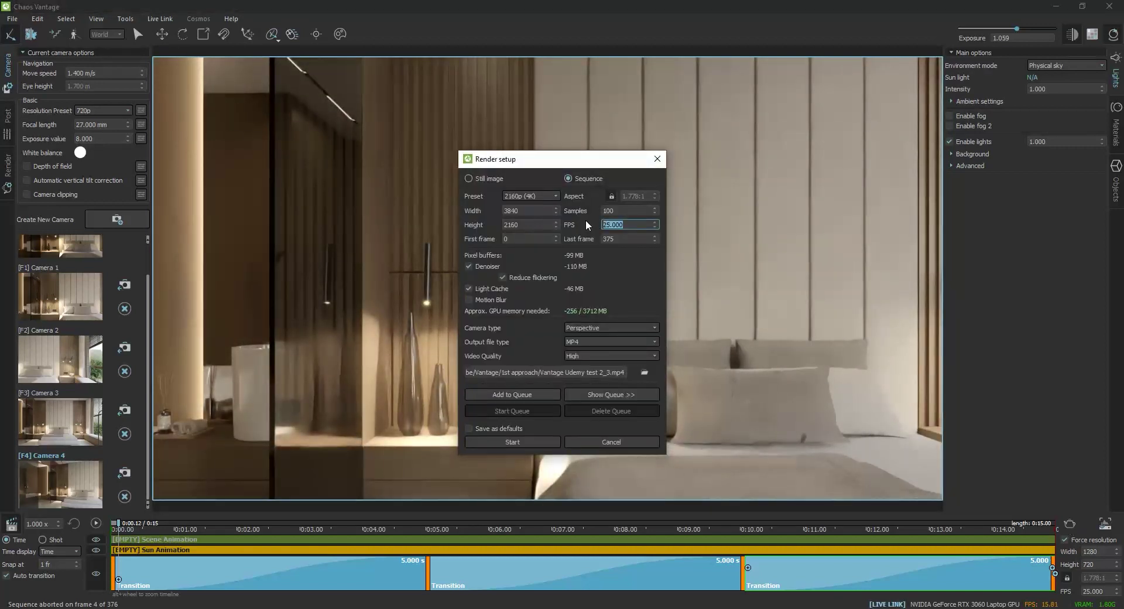
click(530, 196)
click(530, 212)
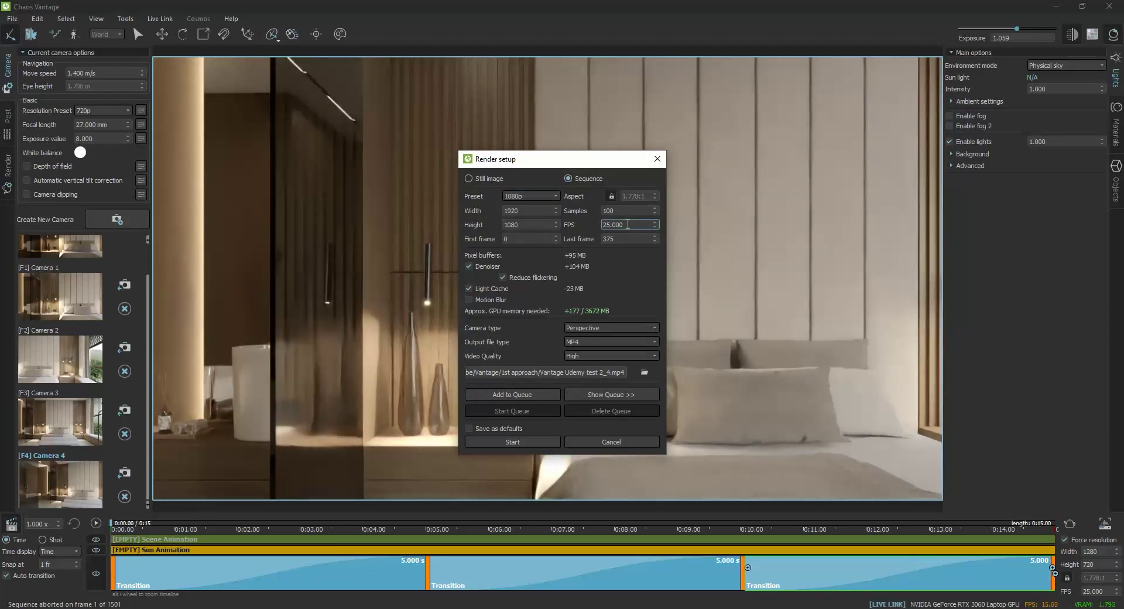
text(100)
click(541, 444)
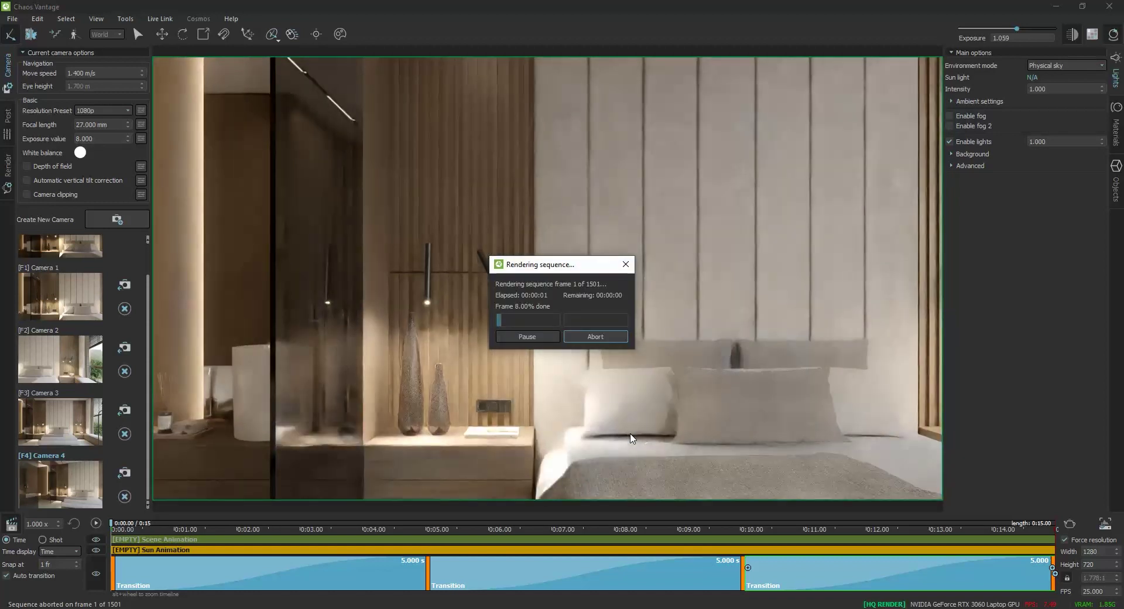